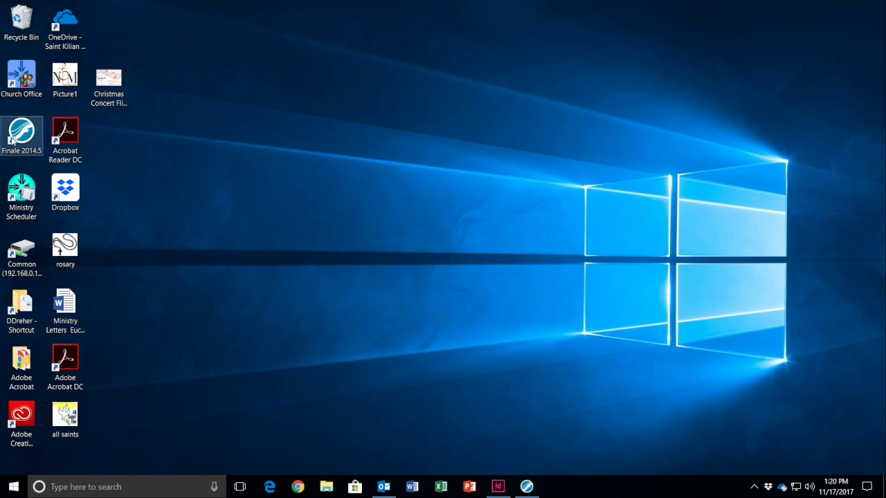
# Switch to Finale 2014.5 and create a new default document
pyautogui.click(527, 485)
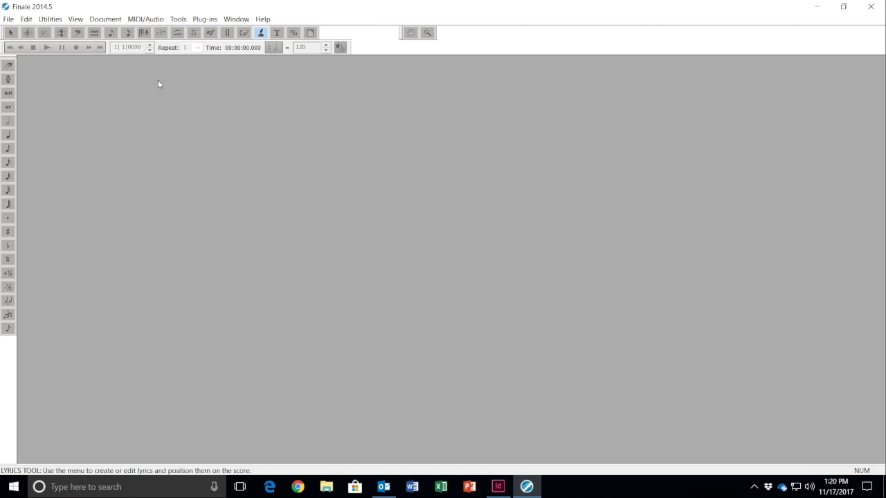
pyautogui.click(8, 20)
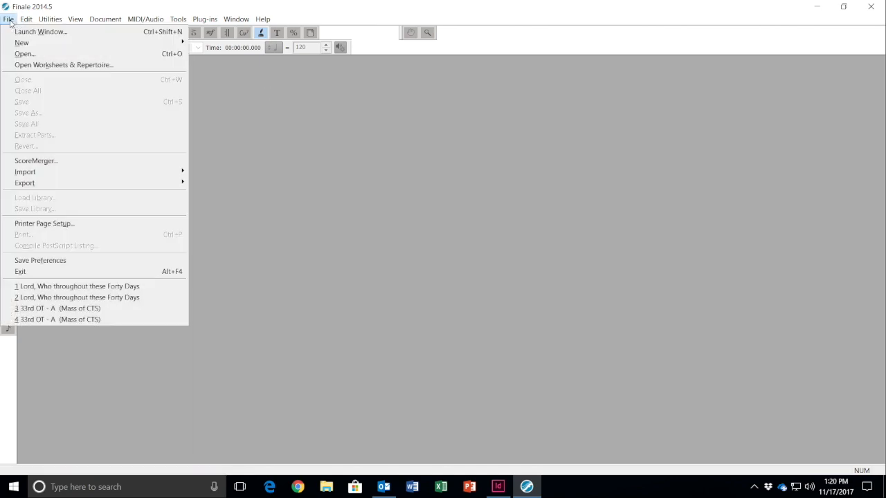
pyautogui.moveTo(83, 47)
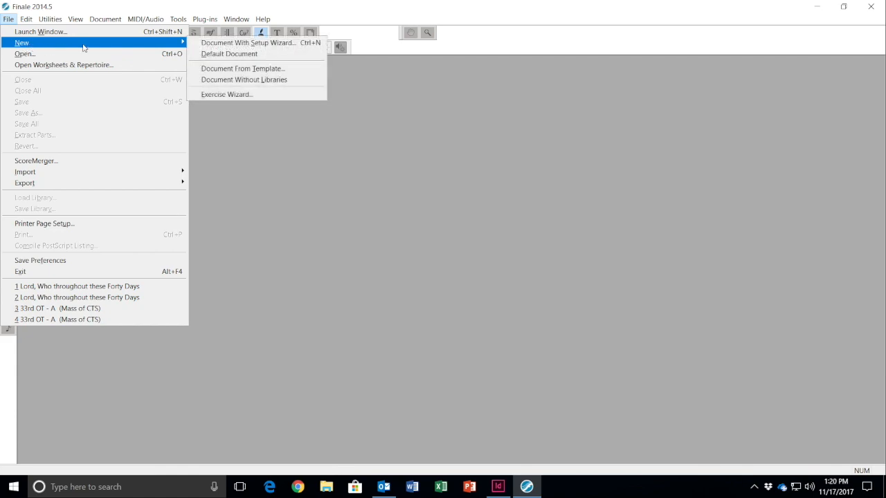
pyautogui.click(224, 54)
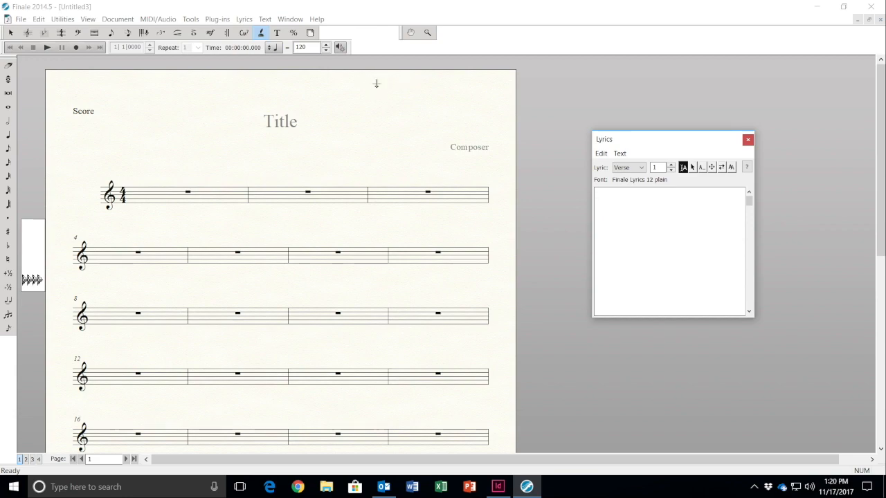
# Delete the Score, Title and Composer text blocks from the top of the page
pyautogui.click(277, 33)
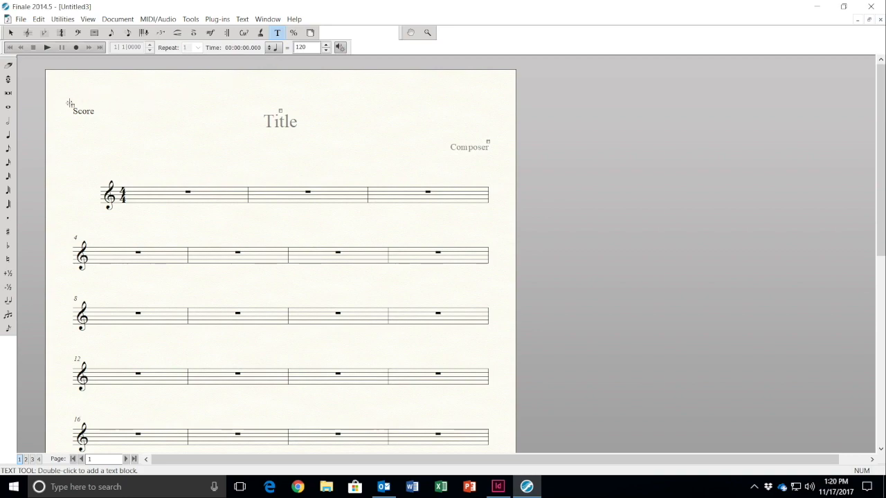
pyautogui.press('Delete')
pyautogui.press('Delete')
pyautogui.click(488, 141)
pyautogui.press('Delete')
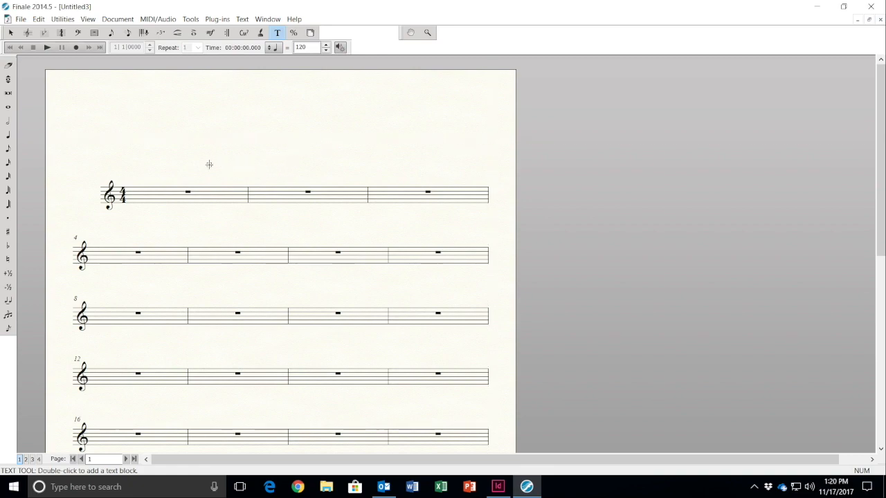
# Align the first system's left edge with the page margin and set its top system margin to 0
pyautogui.click(190, 19)
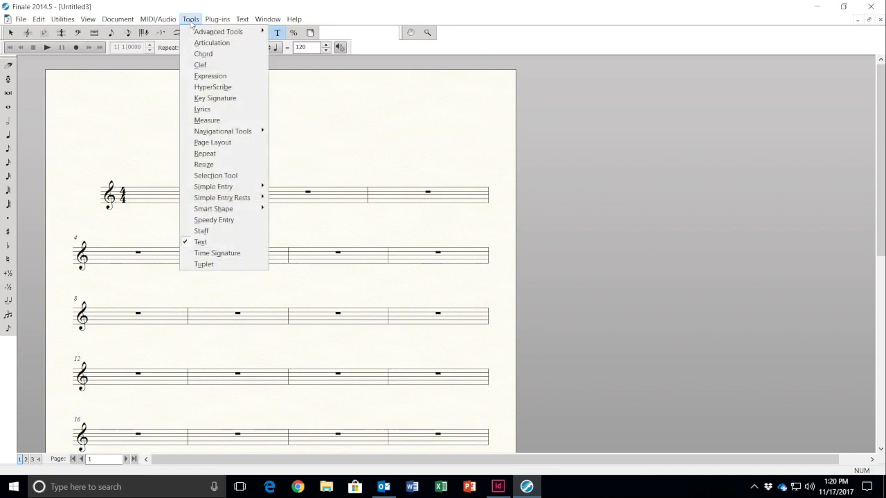
pyautogui.click(203, 143)
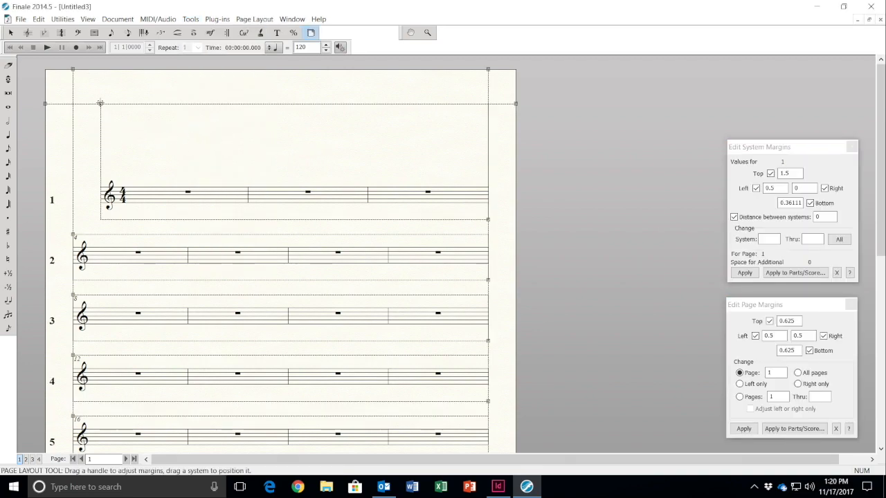
pyautogui.moveTo(99, 102); pyautogui.dragTo(73, 104)
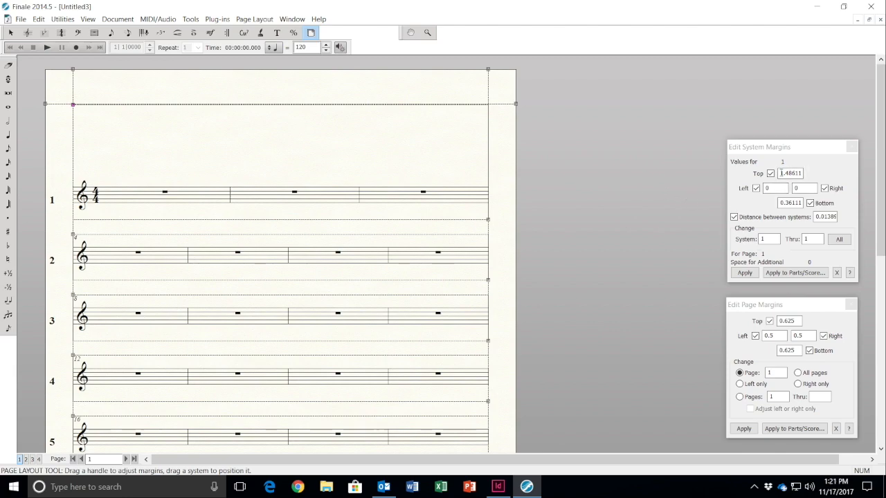
pyautogui.moveTo(780, 173); pyautogui.dragTo(807, 173)
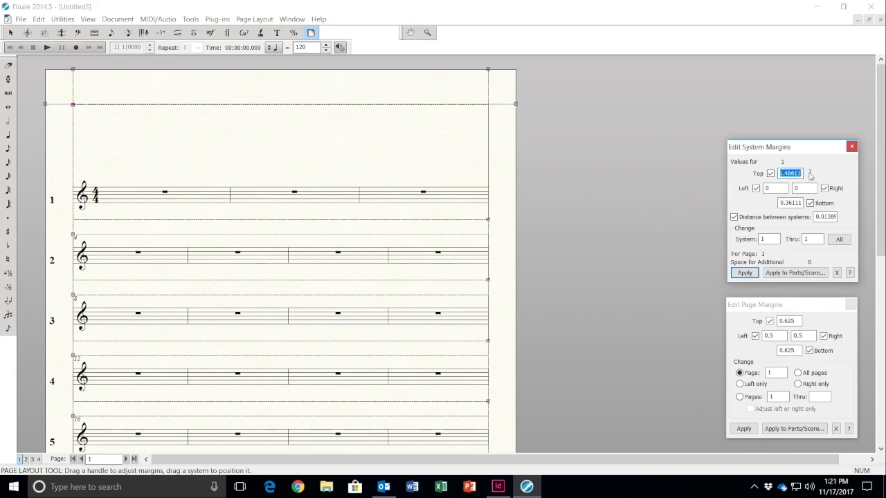
pyautogui.write('0')
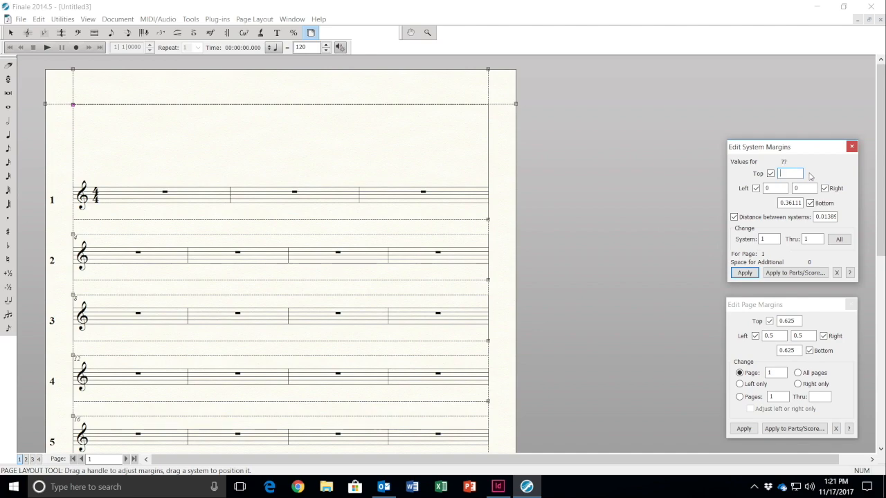
pyautogui.click(744, 273)
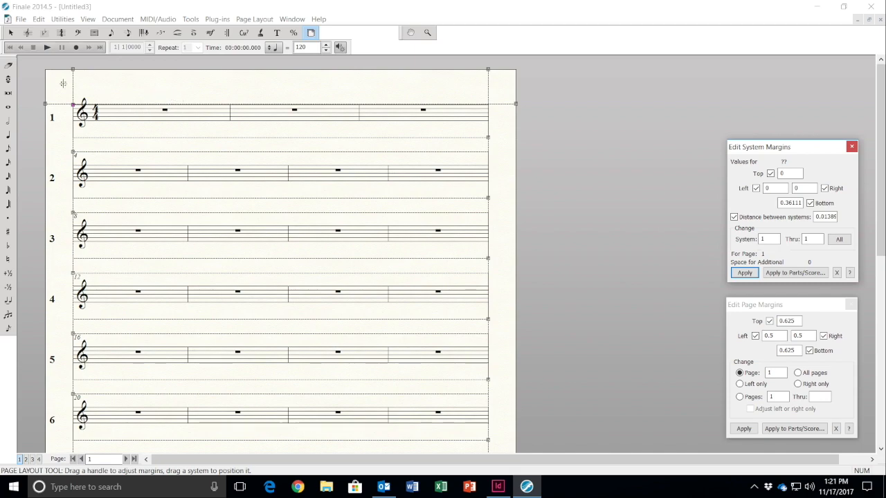
# Open the key signature settings for the first measure and try A Flat Major and A Major
pyautogui.click(45, 34)
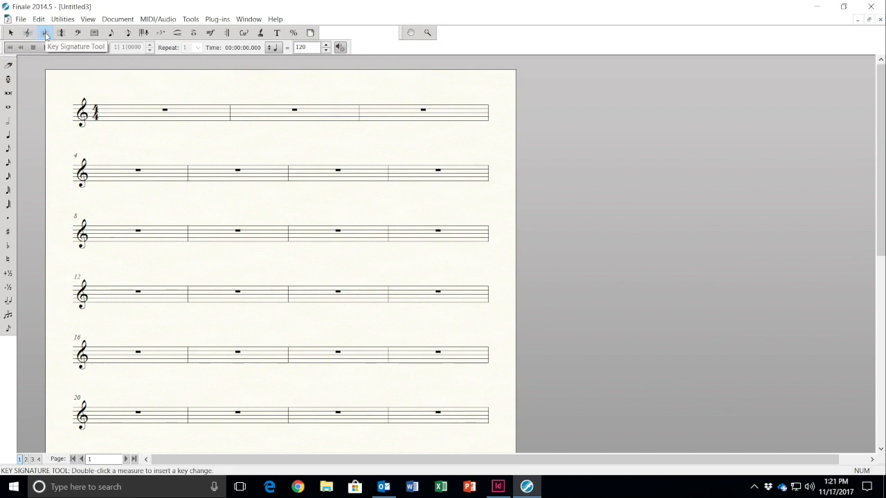
pyautogui.doubleClick(135, 113)
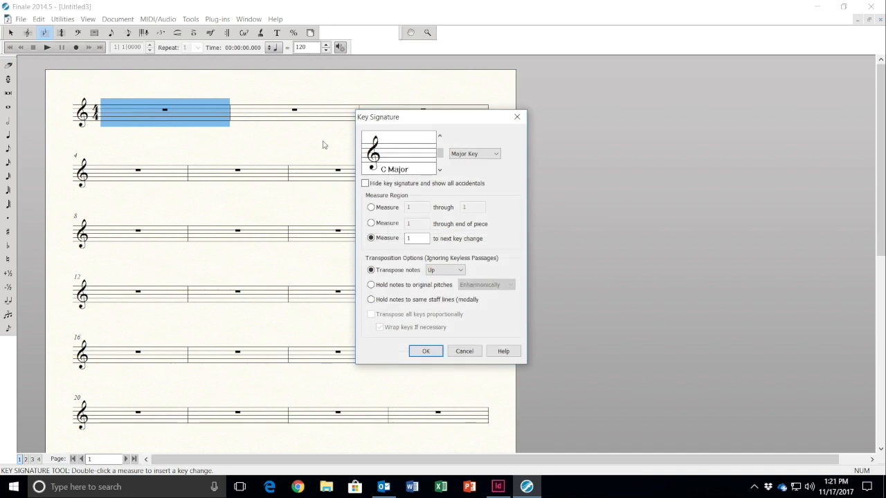
pyautogui.click(439, 171)
pyautogui.click(439, 170)
pyautogui.click(440, 170)
pyautogui.click(439, 170)
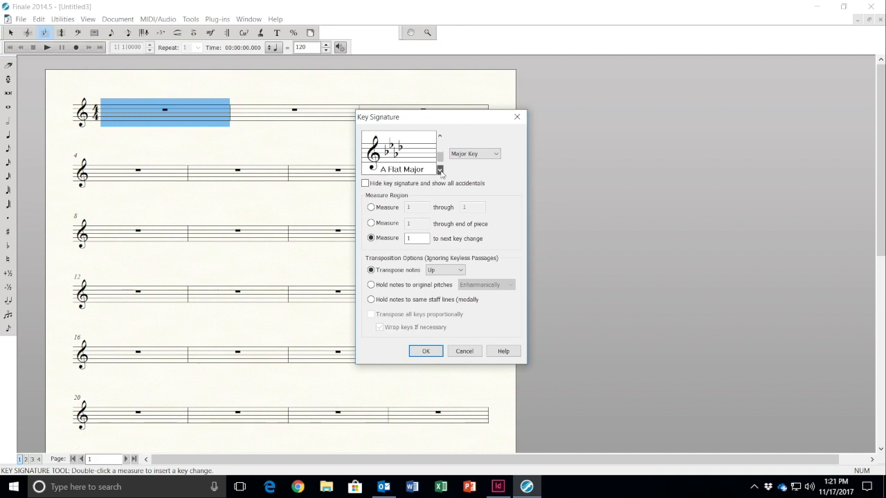
pyautogui.click(440, 136)
pyautogui.click(439, 136)
pyautogui.click(439, 135)
pyautogui.click(440, 136)
pyautogui.click(439, 136)
pyautogui.click(440, 136)
pyautogui.click(439, 136)
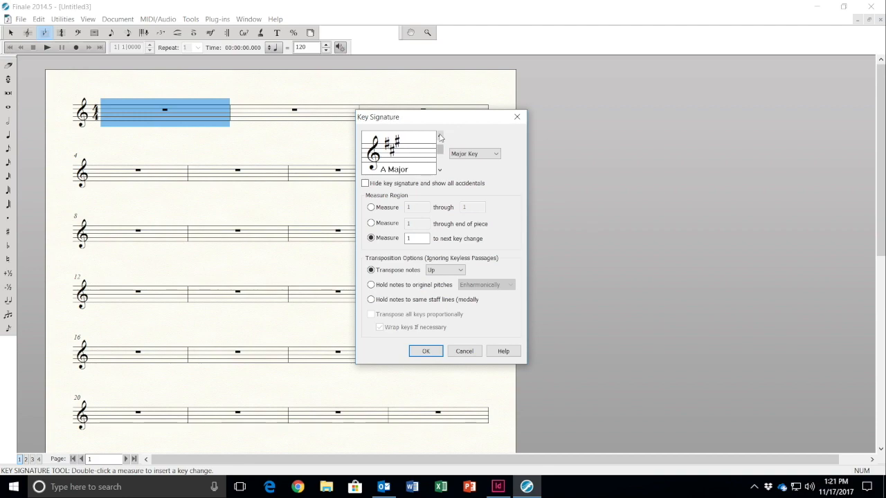
# Try the minor key with the same three sharps, F Sharp Minor, and return to the major key
pyautogui.click(497, 158)
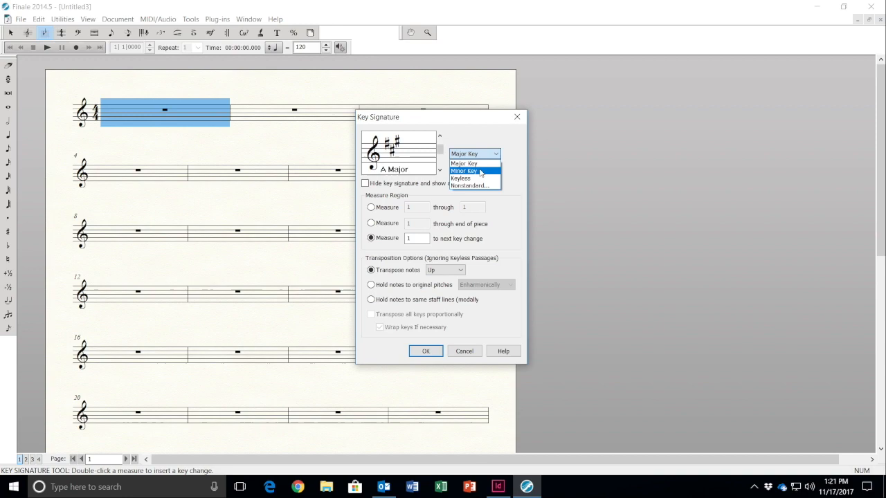
pyautogui.click(476, 171)
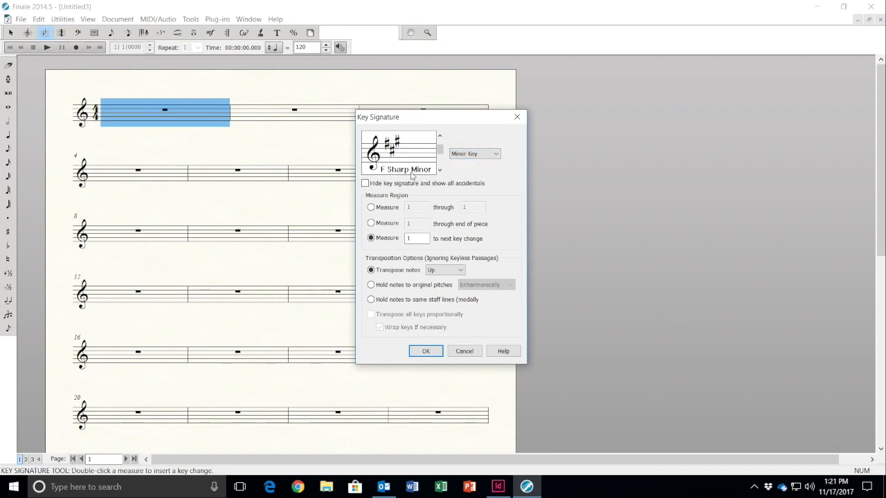
pyautogui.click(497, 155)
pyautogui.click(475, 164)
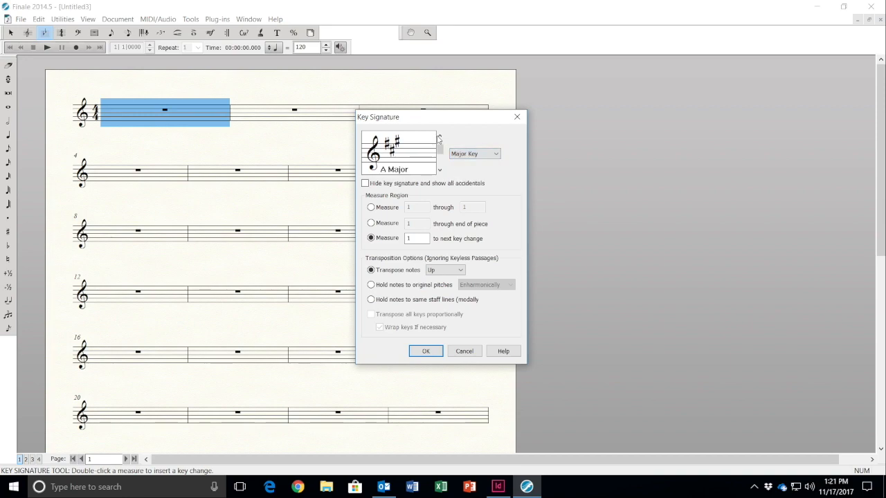
# Set the key signature to C Major and apply it from measure 1 to the next key change
pyautogui.click(439, 169)
pyautogui.click(439, 170)
pyautogui.click(439, 170)
pyautogui.click(425, 351)
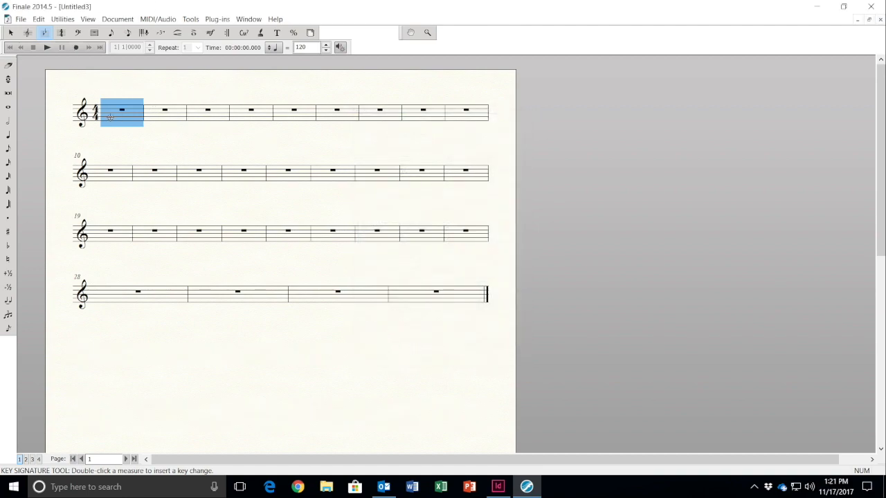
# Open the time signature settings for the first measure and try different numbers of beats
pyautogui.click(61, 32)
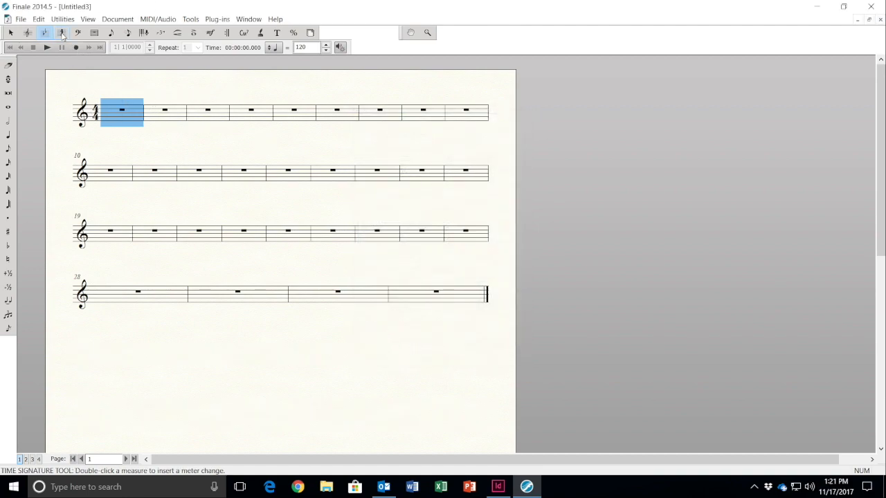
pyautogui.doubleClick(108, 116)
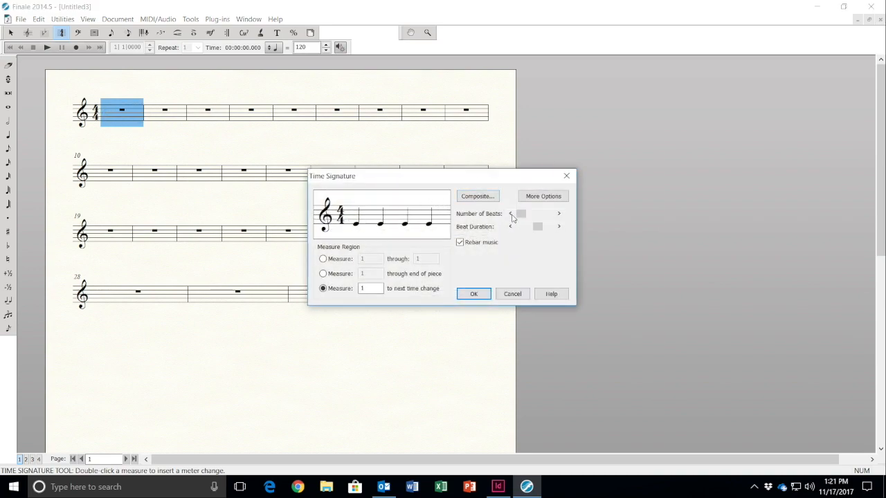
pyautogui.click(511, 214)
pyautogui.click(510, 214)
pyautogui.click(559, 214)
pyautogui.click(558, 213)
pyautogui.click(510, 214)
pyautogui.click(510, 214)
# Try different beat durations in the time signature settings, including 6/8 and 6/16
pyautogui.click(510, 227)
pyautogui.click(511, 227)
pyautogui.click(559, 227)
pyautogui.click(559, 226)
pyautogui.click(559, 227)
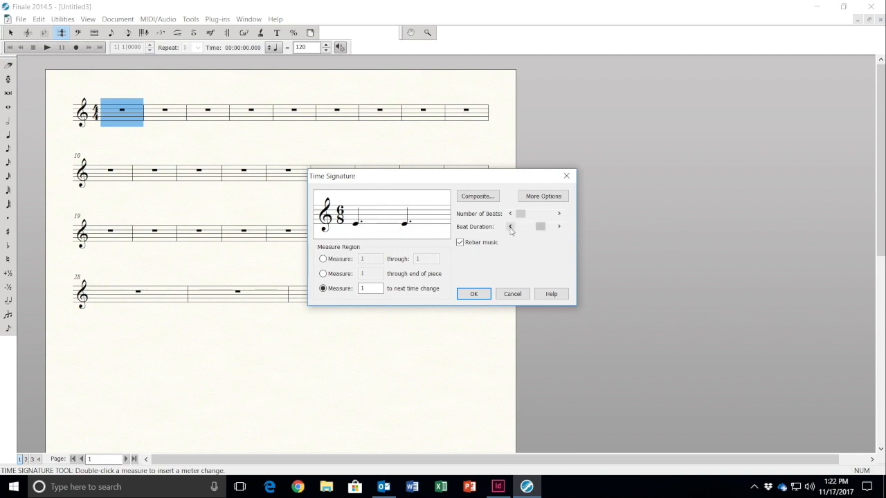
pyautogui.click(510, 227)
pyautogui.click(511, 227)
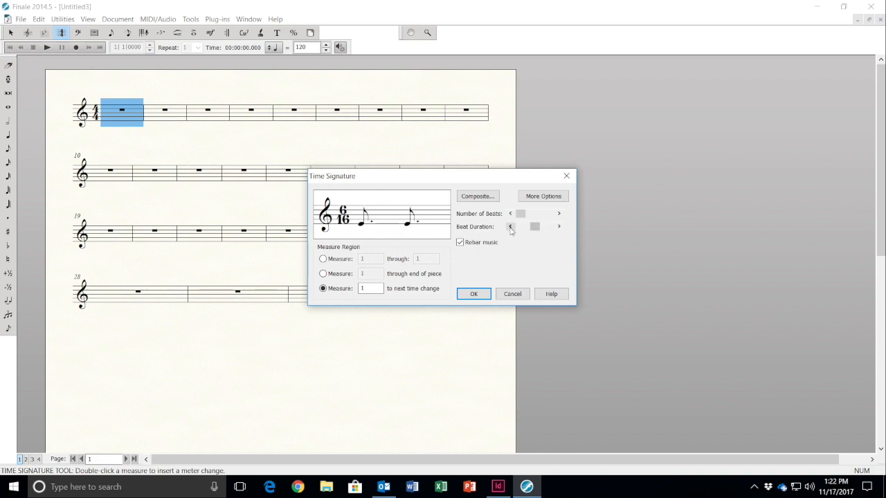
# Set the time signature to 4/4 and apply it from measure 1 to the next time change
pyautogui.click(559, 227)
pyautogui.click(559, 213)
pyautogui.click(559, 214)
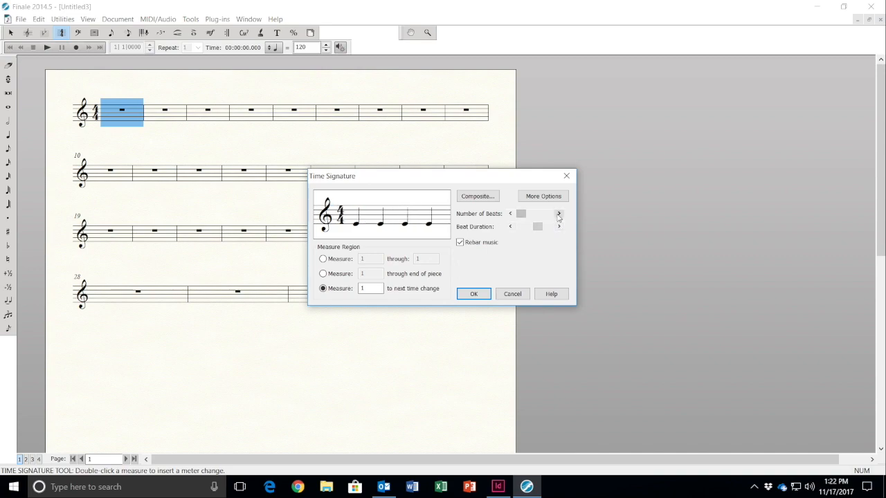
pyautogui.click(474, 294)
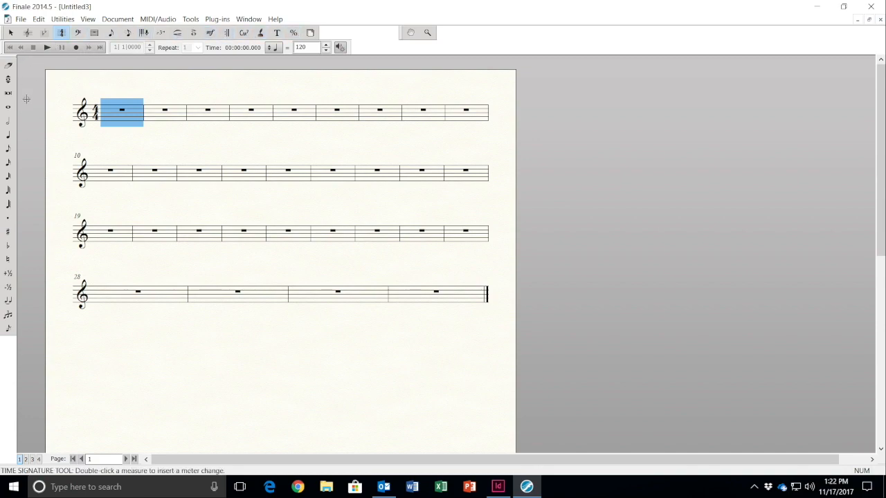
# Enter quarter notes C, C, D, C in the first measure and a quarter note F starting the second
pyautogui.click(7, 137)
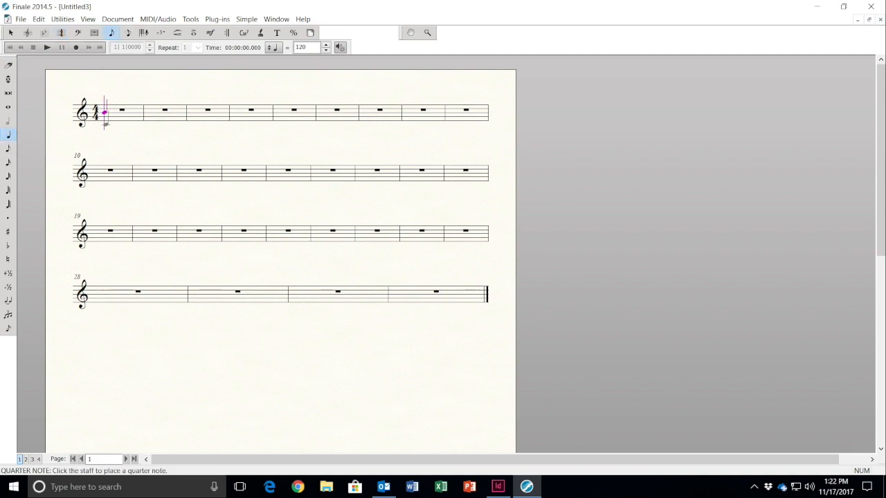
pyautogui.click(105, 123)
pyautogui.click(123, 124)
pyautogui.click(136, 121)
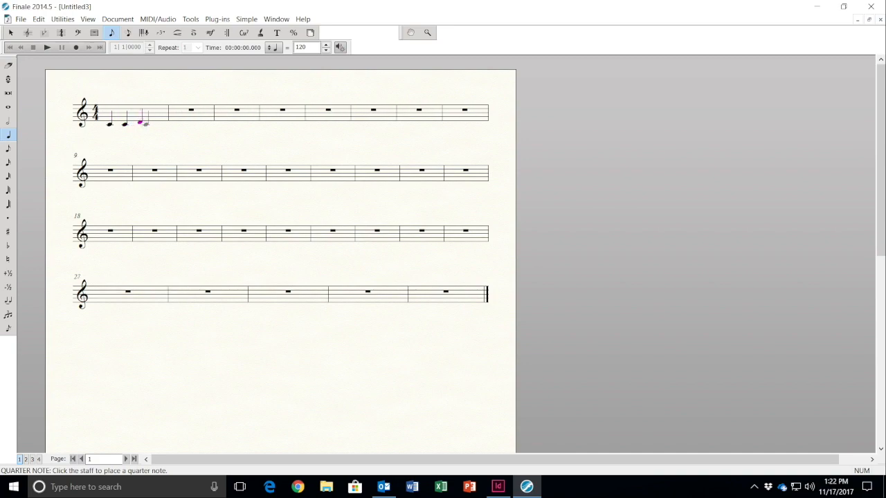
pyautogui.click(156, 123)
pyautogui.click(175, 119)
# Complete the second measure with a half note E followed by a quarter rest
pyautogui.click(9, 121)
pyautogui.click(199, 119)
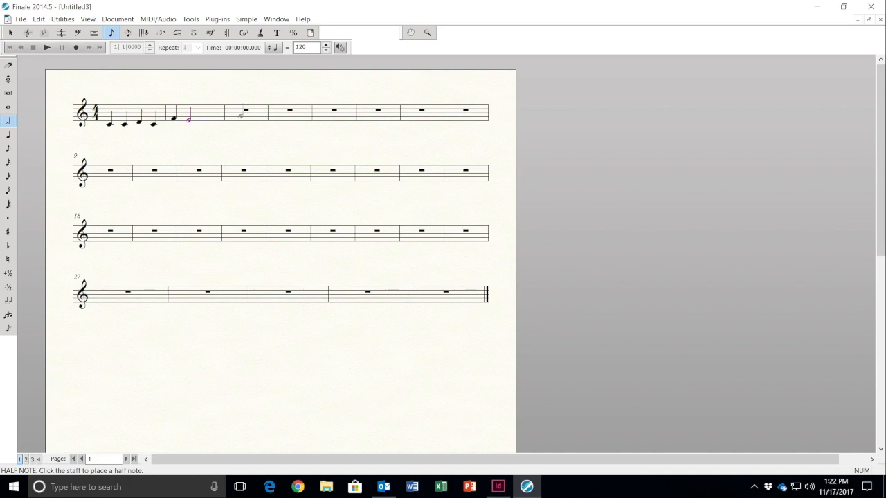
pyautogui.click(8, 135)
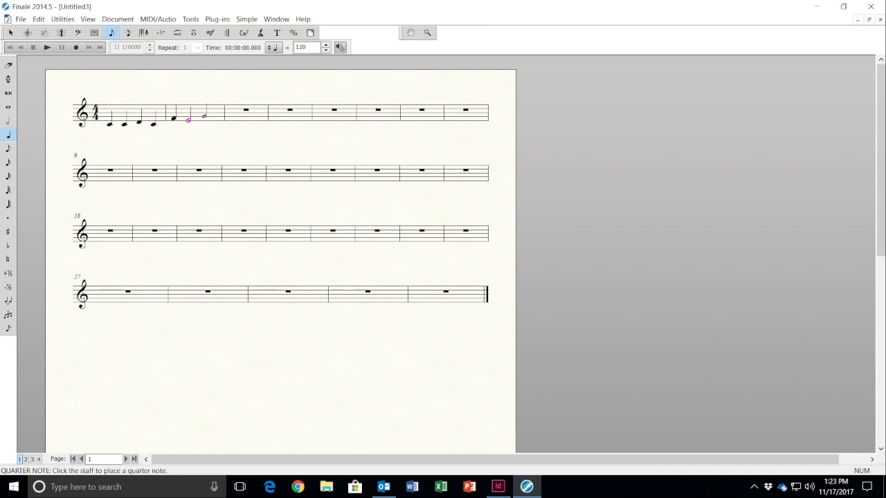
pyautogui.click(191, 20)
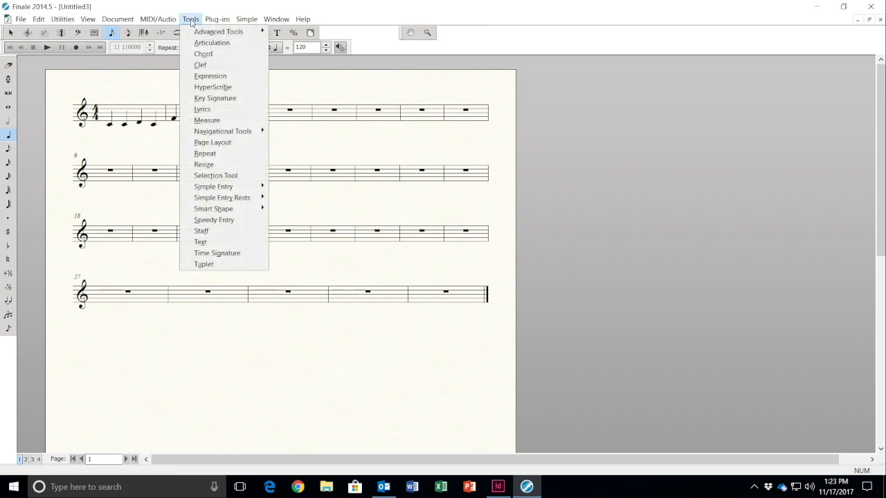
pyautogui.moveTo(211, 198)
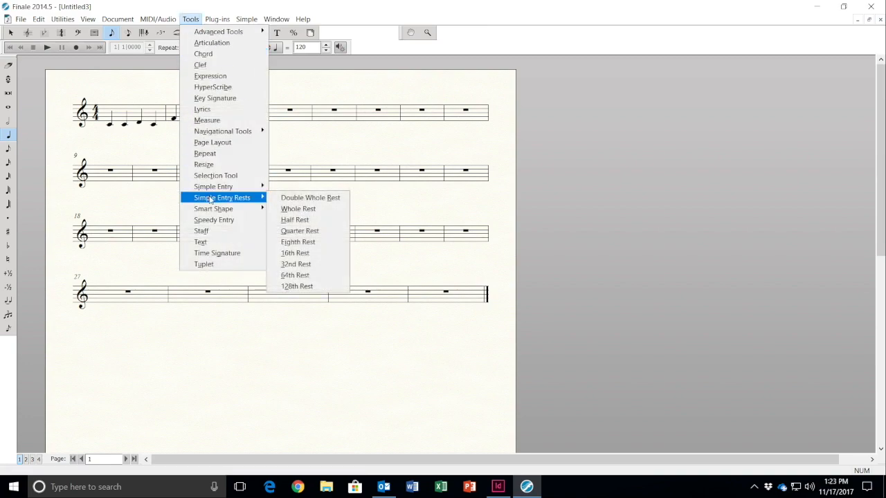
pyautogui.click(294, 233)
pyautogui.click(204, 117)
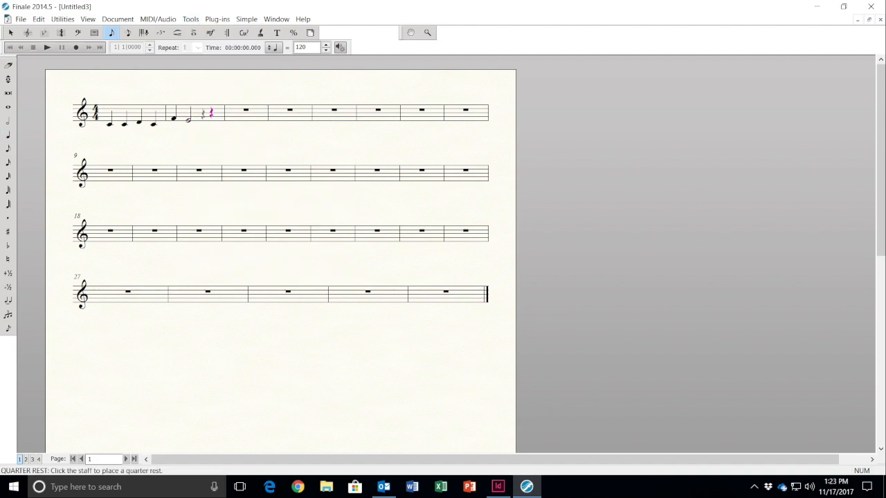
# Enter quarter notes C, C, D, C in the third measure and a quarter note G starting the fourth
pyautogui.click(8, 135)
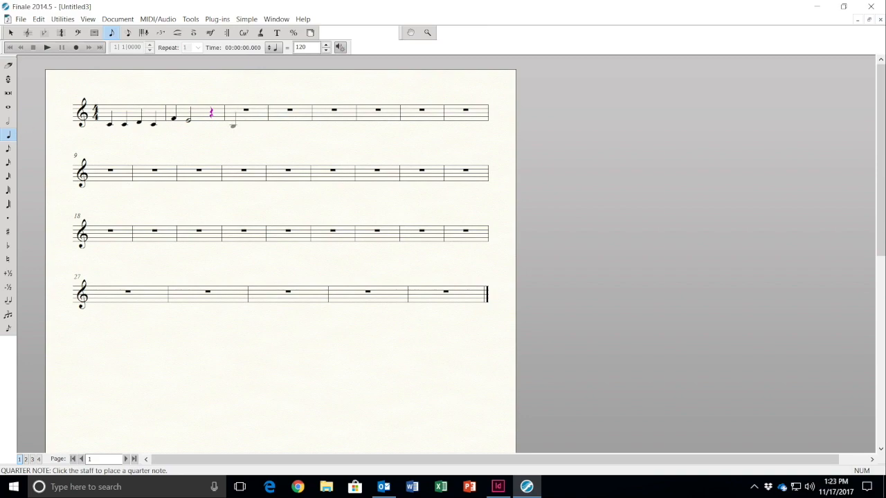
pyautogui.click(231, 124)
pyautogui.click(242, 124)
pyautogui.click(257, 122)
pyautogui.click(289, 124)
pyautogui.click(311, 115)
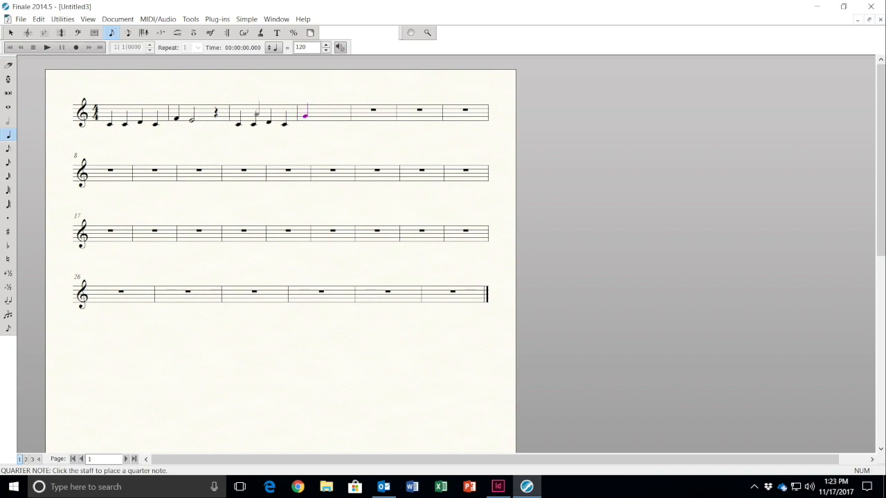
# Add a half note F to the fourth measure and fill the fifth with quarter notes C, C, high C, A
pyautogui.click(8, 122)
pyautogui.click(316, 118)
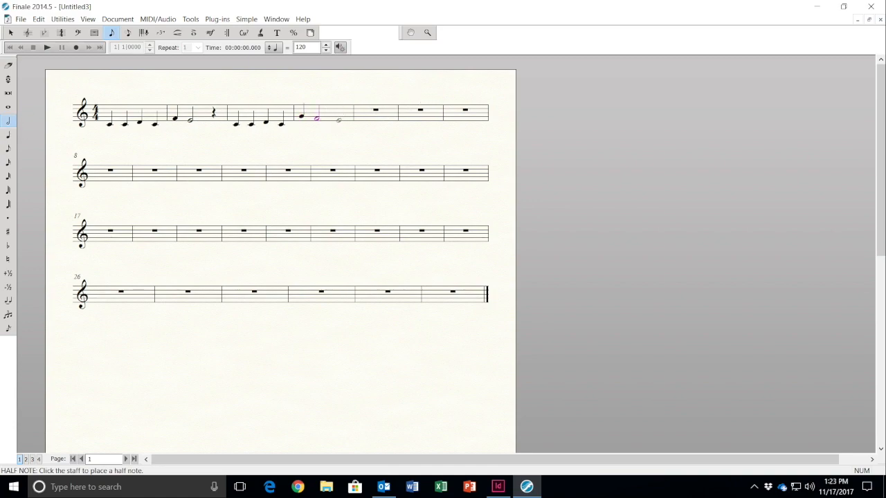
pyautogui.click(8, 136)
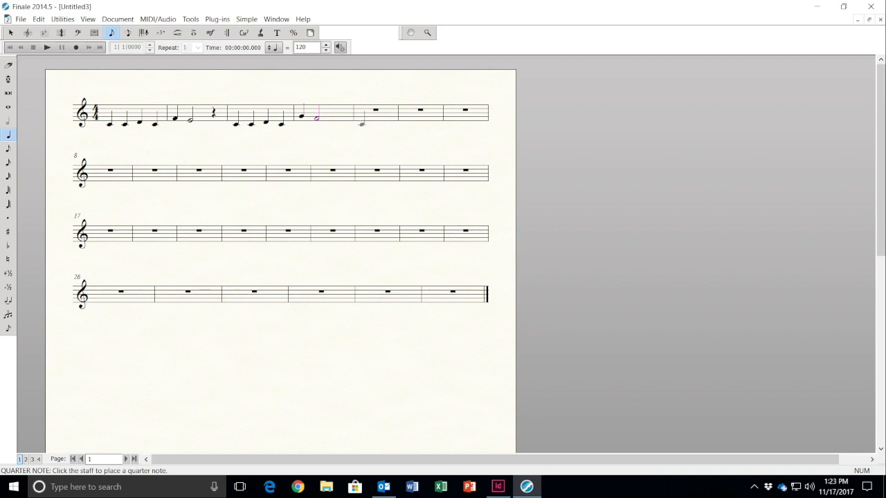
pyautogui.click(361, 123)
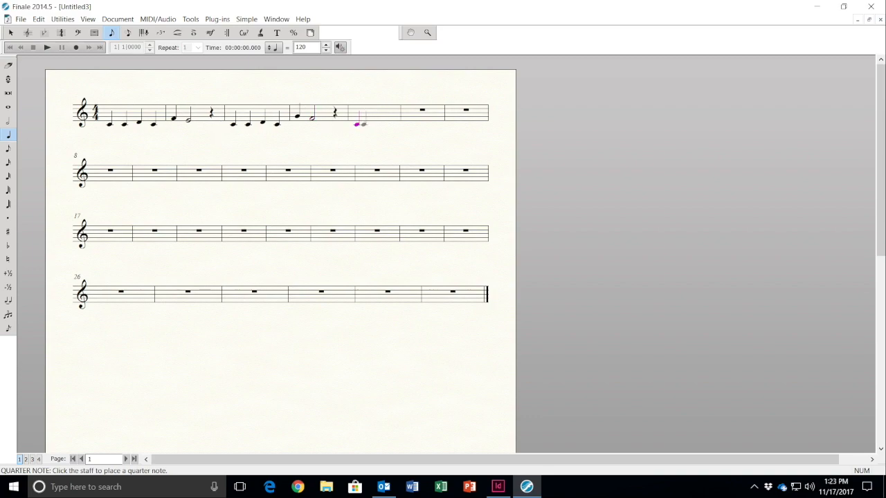
pyautogui.click(372, 124)
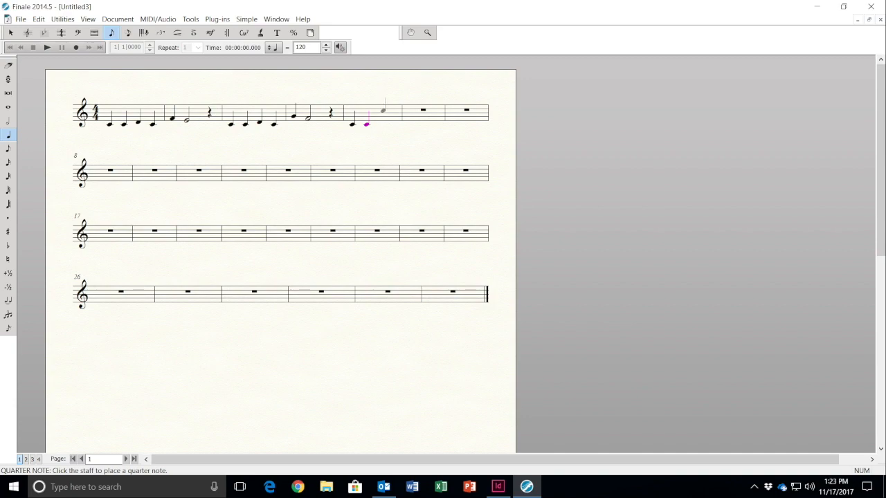
pyautogui.click(383, 111)
pyautogui.click(393, 116)
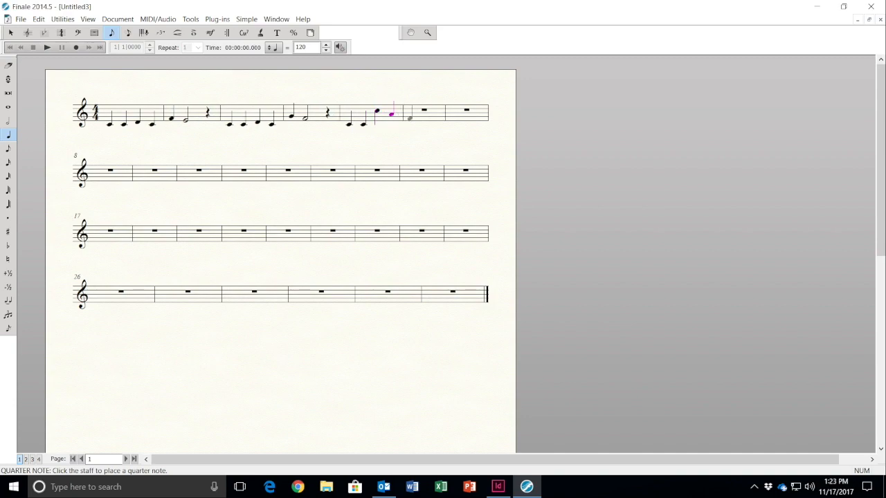
# Fill the sixth measure with quarter notes F and E followed by a half note D
pyautogui.click(410, 119)
pyautogui.click(416, 119)
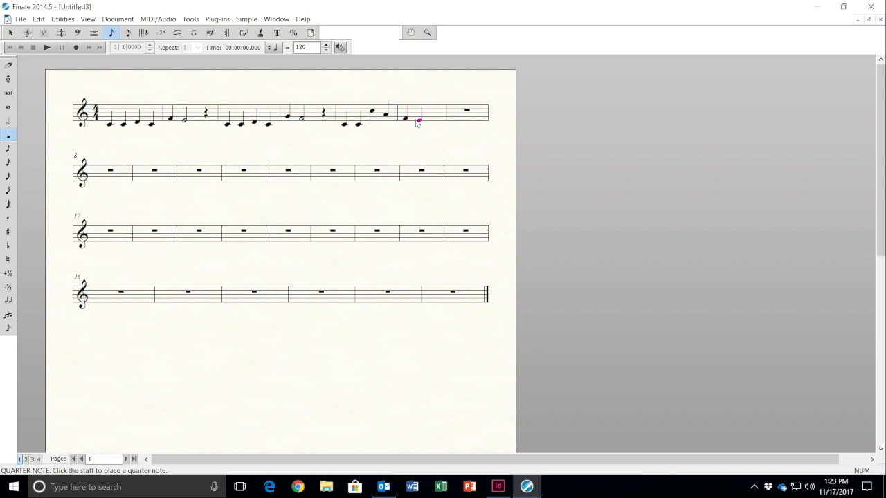
pyautogui.click(9, 121)
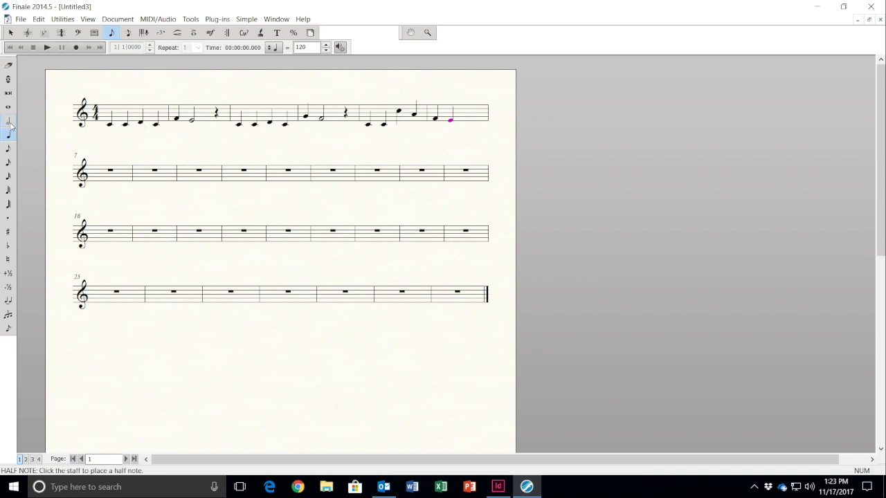
pyautogui.click(467, 119)
# Fill the seventh measure with quarter notes B-flat, B-flat, A and F, undoing the misplaced G
pyautogui.click(7, 136)
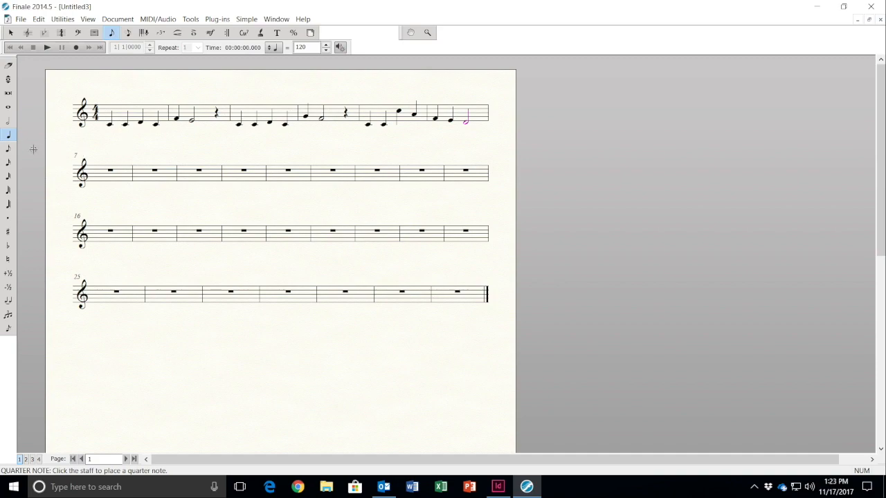
pyautogui.click(8, 247)
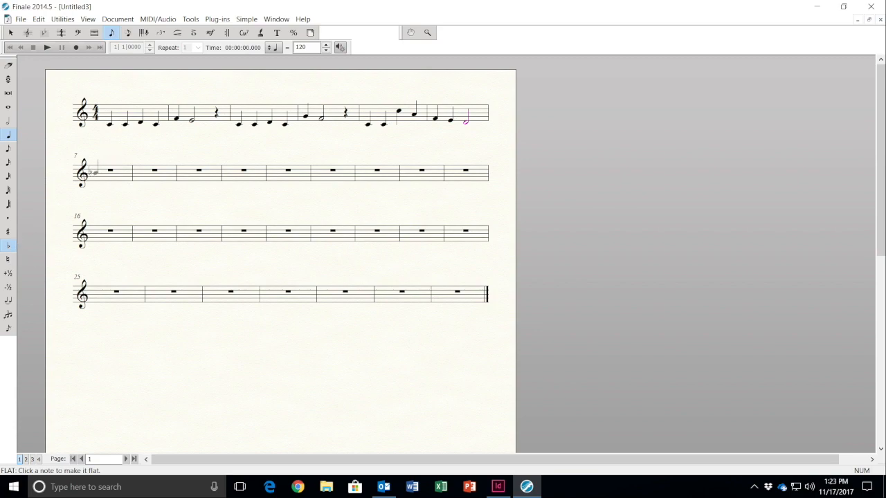
pyautogui.click(99, 172)
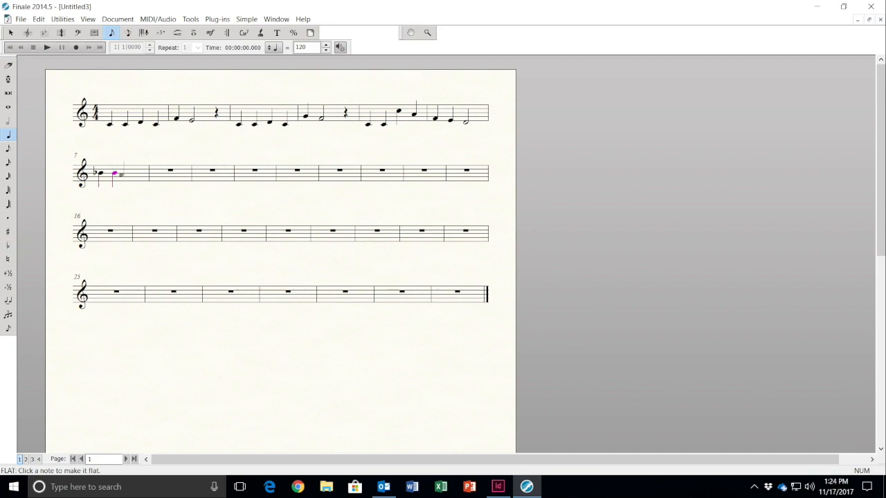
pyautogui.click(128, 173)
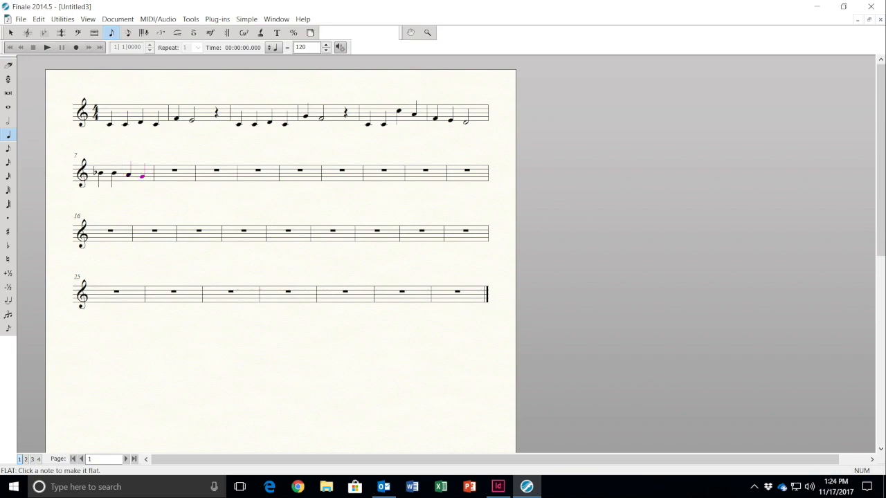
pyautogui.click(54, 20)
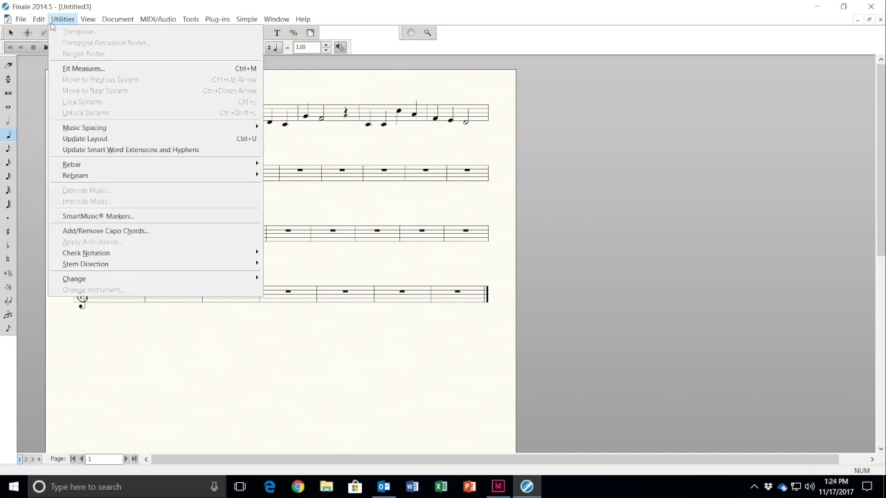
pyautogui.moveTo(38, 21)
pyautogui.click(40, 31)
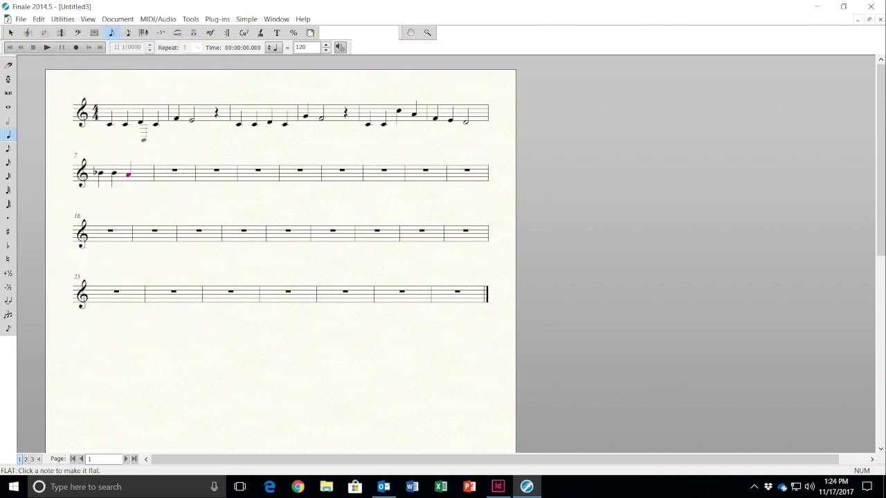
pyautogui.click(139, 177)
# Fill the eighth measure with a quarter note G and a dotted half note F
pyautogui.click(160, 177)
pyautogui.click(8, 121)
pyautogui.click(8, 218)
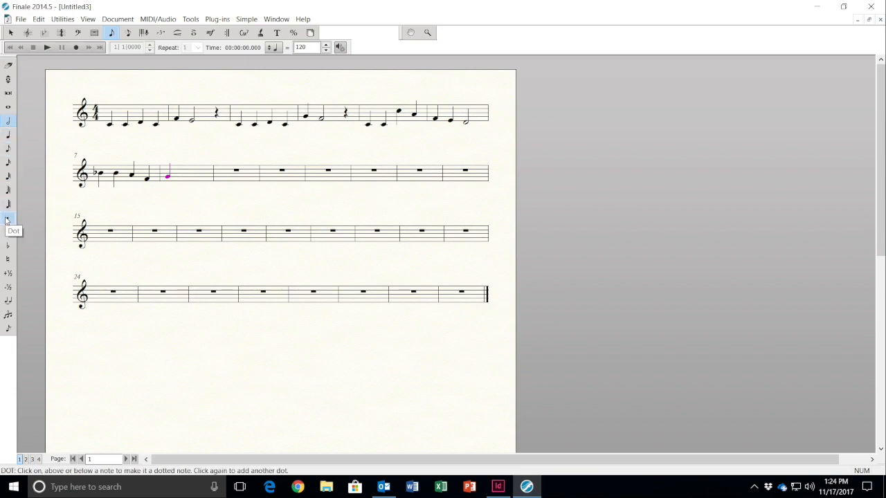
pyautogui.click(184, 177)
# Set the barline of measure 8 to Final in its measure attributes
pyautogui.click(95, 32)
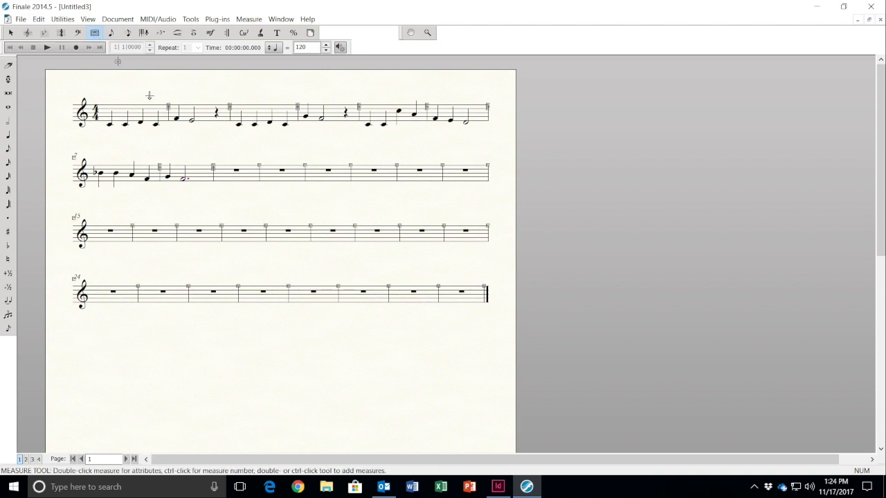
pyautogui.doubleClick(214, 167)
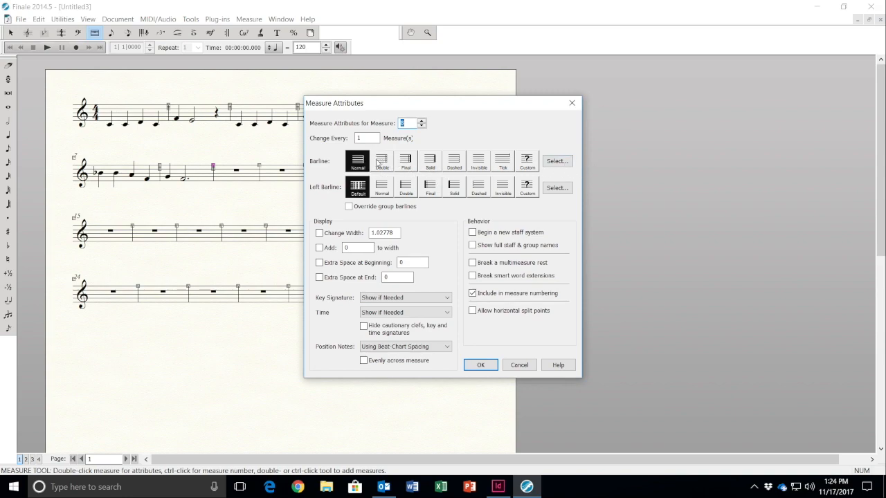
pyautogui.click(409, 163)
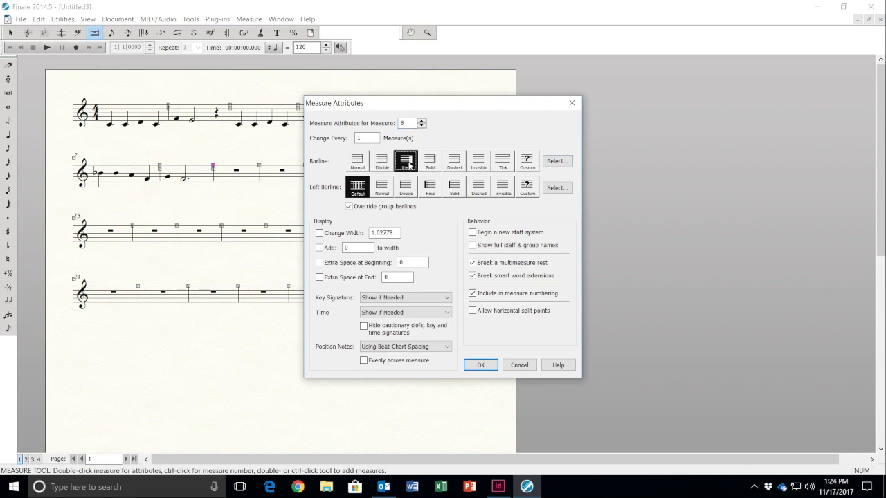
pyautogui.click(479, 364)
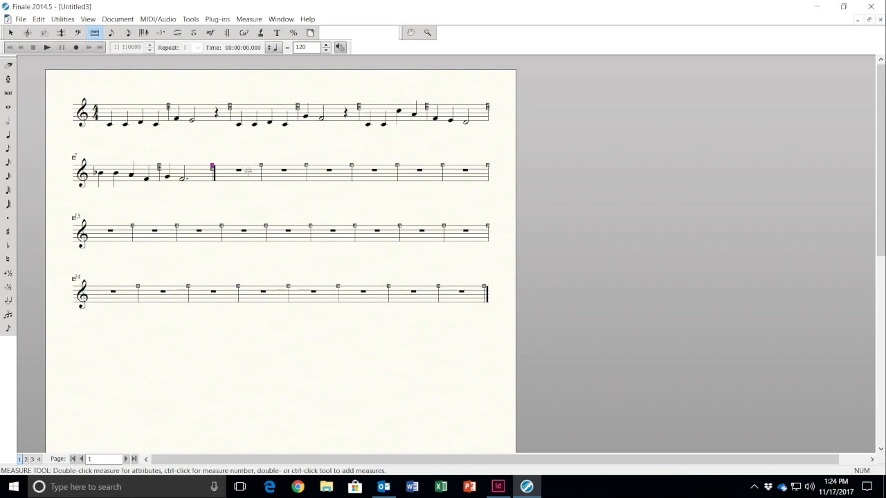
# Select the region from measure 9 through 31 and delete those empty measures
pyautogui.click(245, 172)
pyautogui.click(38, 19)
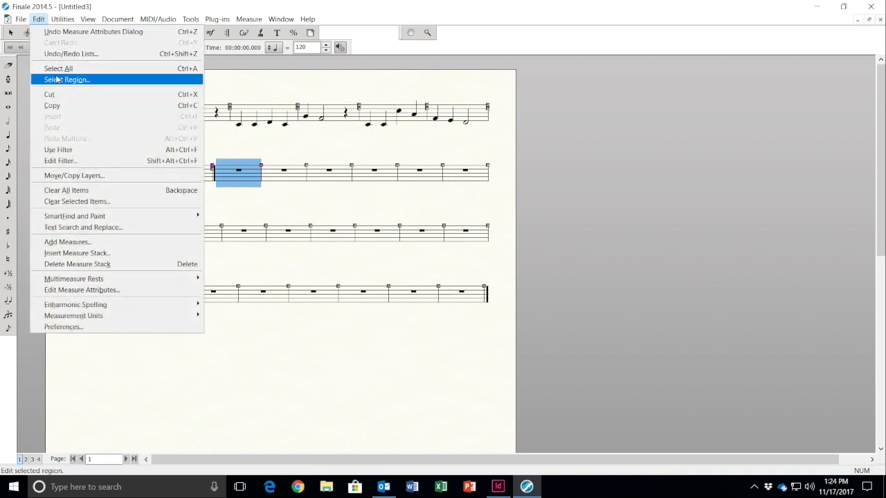
pyautogui.click(62, 79)
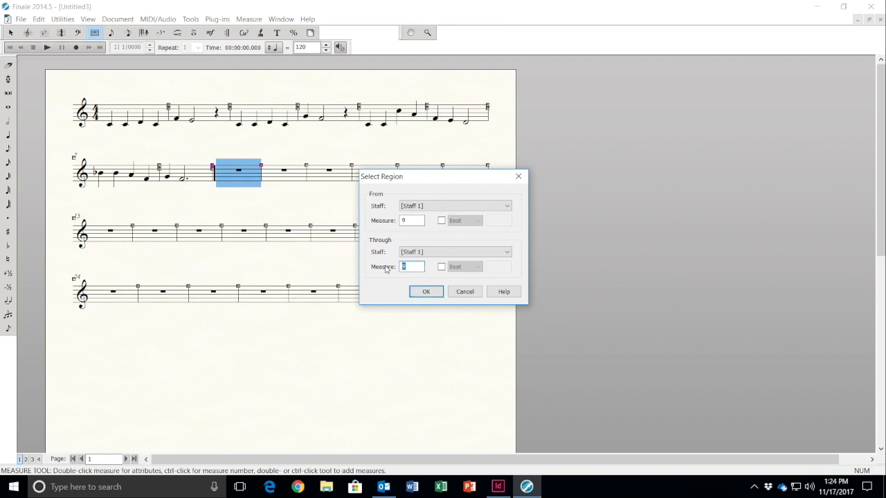
pyautogui.press('Return')
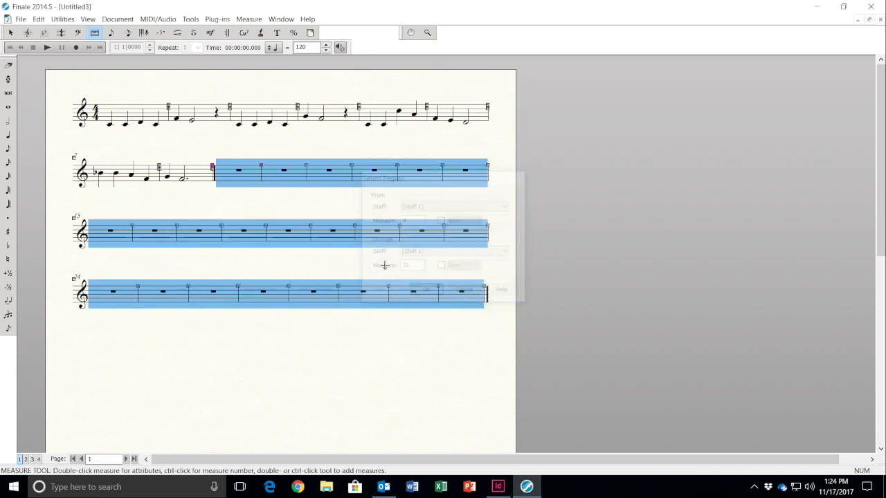
pyautogui.press('Delete')
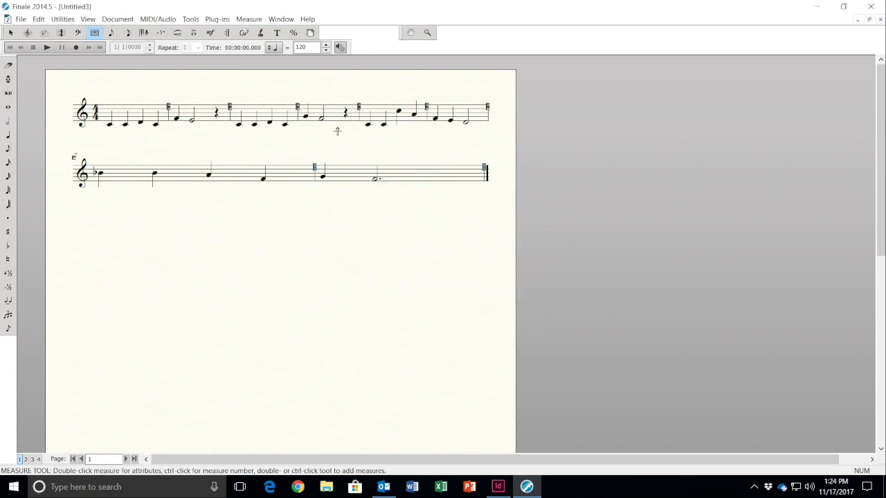
# Enter the verse 1 lyrics "Hap-py birth-day to you" under the first two measures, starting at the first note
pyautogui.click(260, 35)
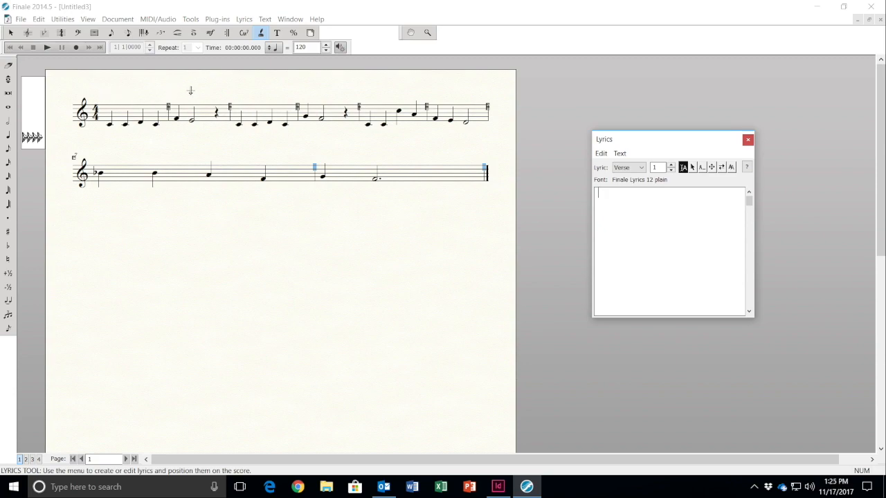
pyautogui.click(110, 100)
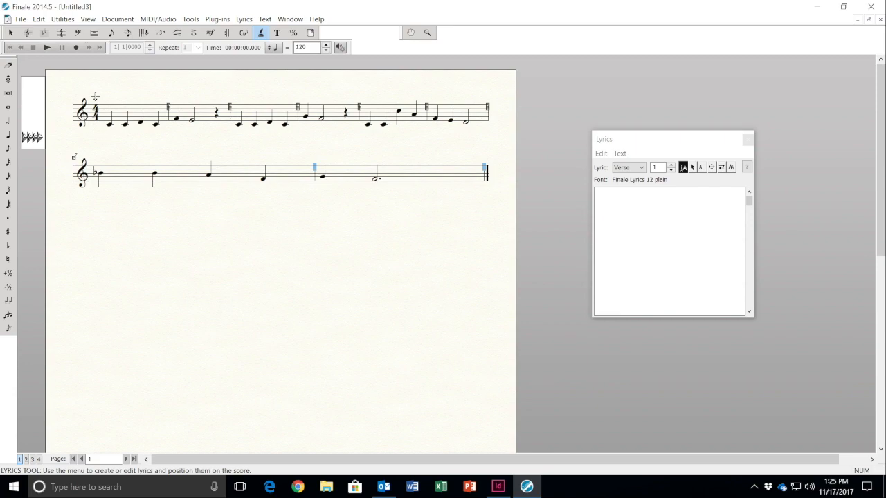
pyautogui.write('ap-')
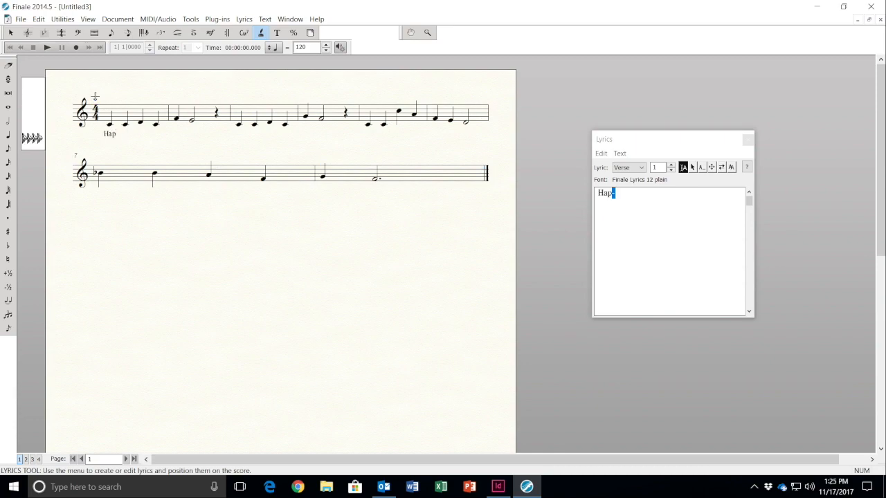
pyautogui.write('py')
pyautogui.press('space')
pyautogui.write('birth-day to you')
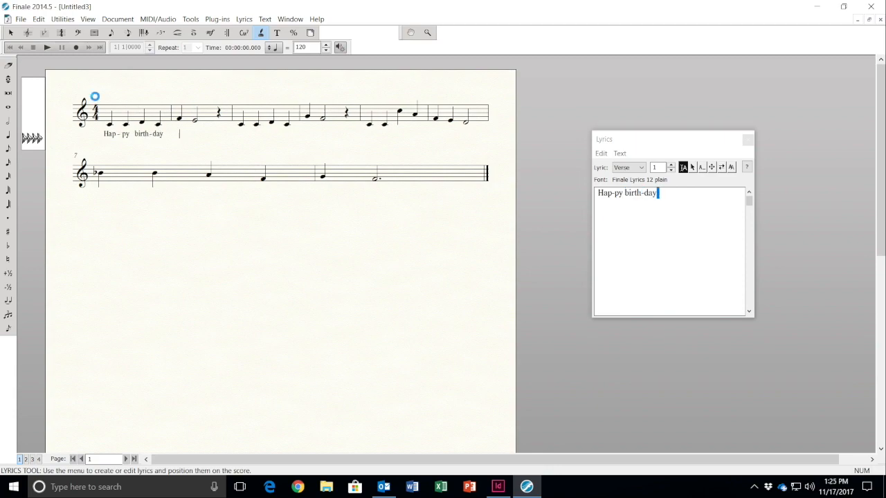
# End the first lyric phrase with a period and continue with "Hap-py birth-day to you. Hap-py birth-day" under measures 3 to 5
pyautogui.write('. Hap')
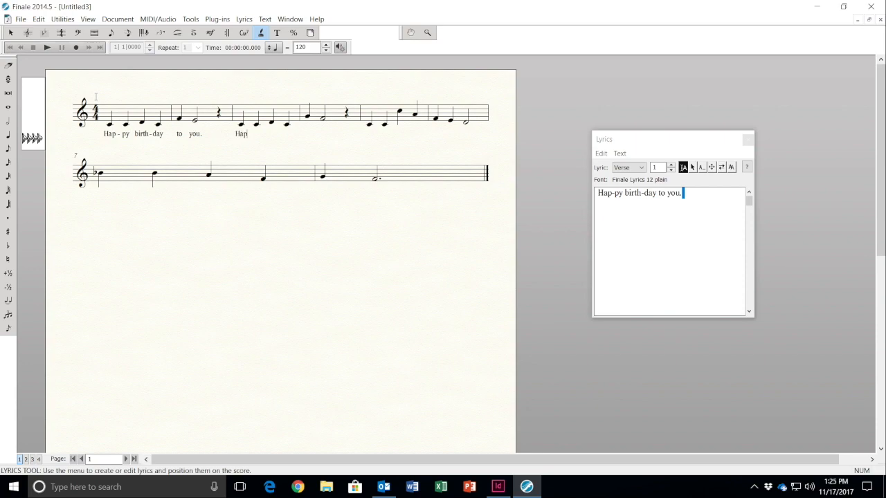
pyautogui.write('-py birth-day to you')
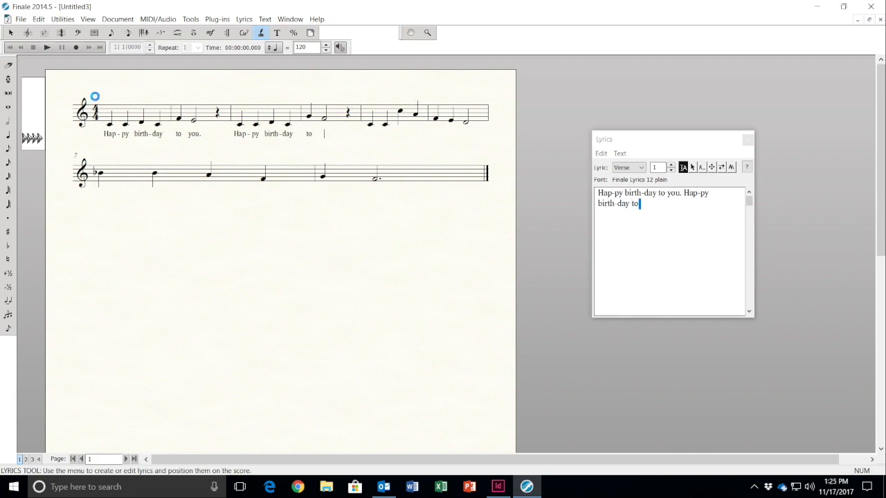
pyautogui.write('. Hap-py')
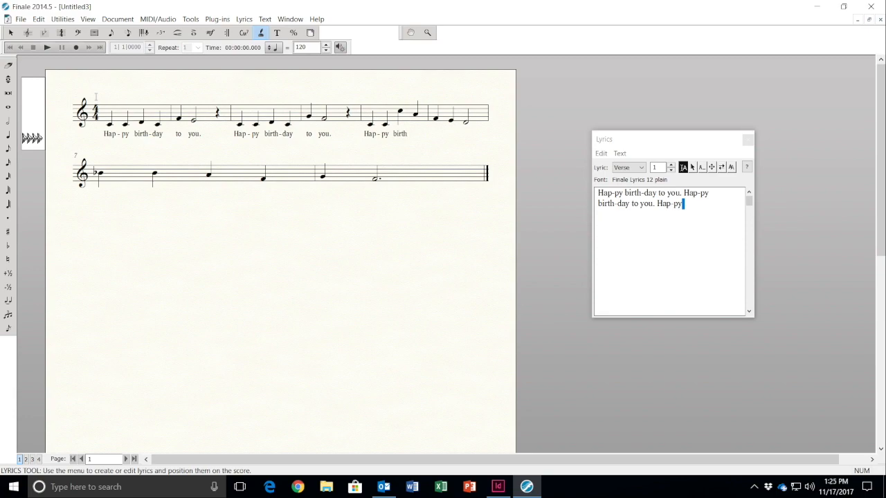
pyautogui.write(' birth-day ')
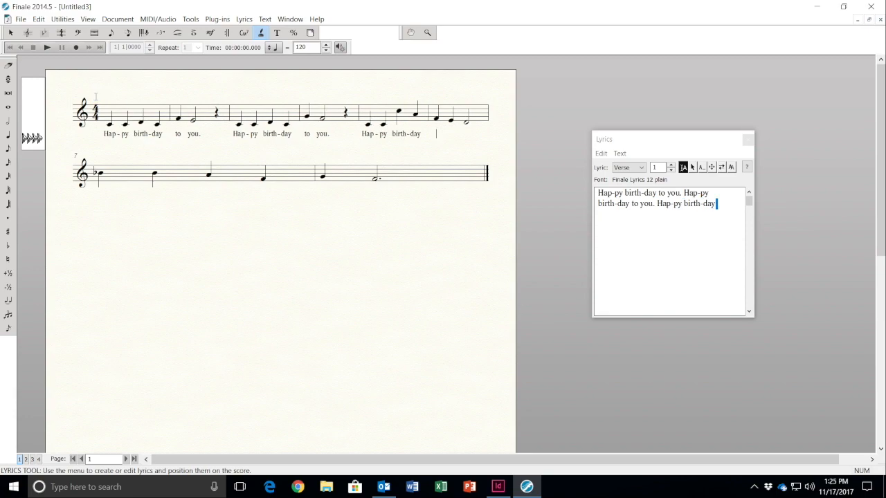
# Finish the lyrics with "dear", the person's first name split into two syllables, and "Hap-py birth-day to you."
pyautogui.write('dear ')
pyautogui.write('De')
pyautogui.press('BackSpace')
pyautogui.write('Da ')
pyautogui.write('vid Hap-py ')
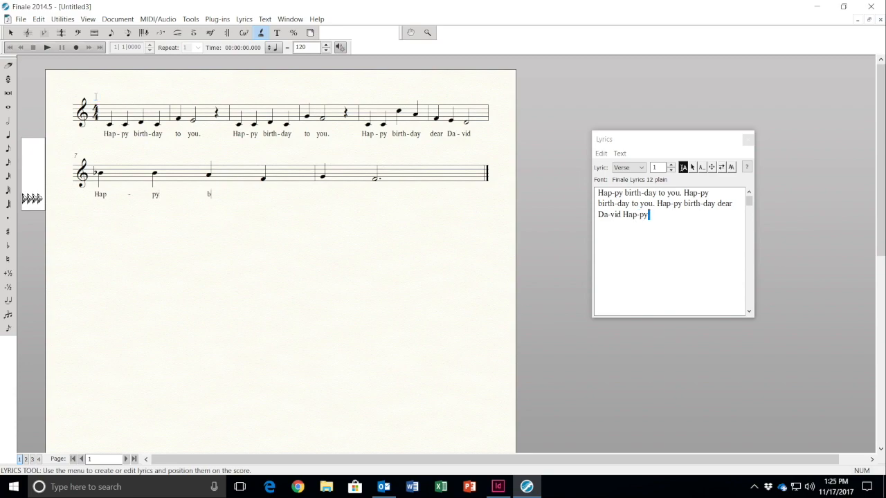
pyautogui.write('birth-day to you.')
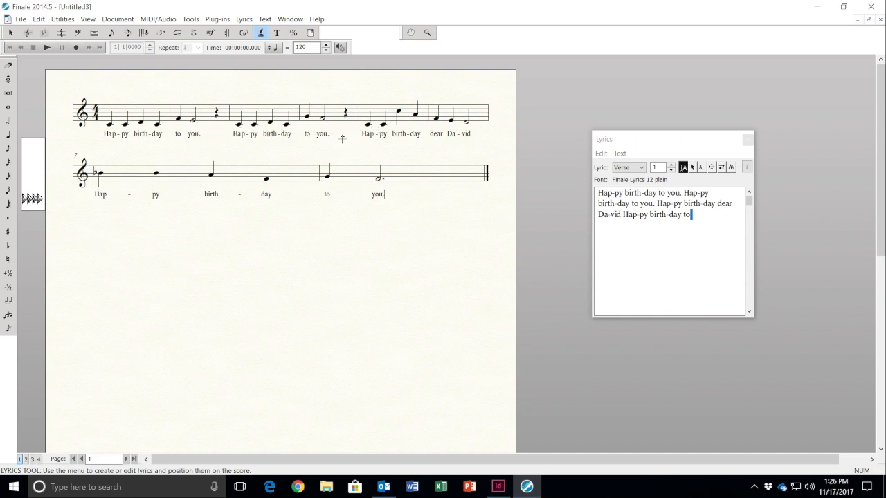
# Widen the fifth measure with the Measure tool to push the sixth measure onto the second system
pyautogui.click(93, 34)
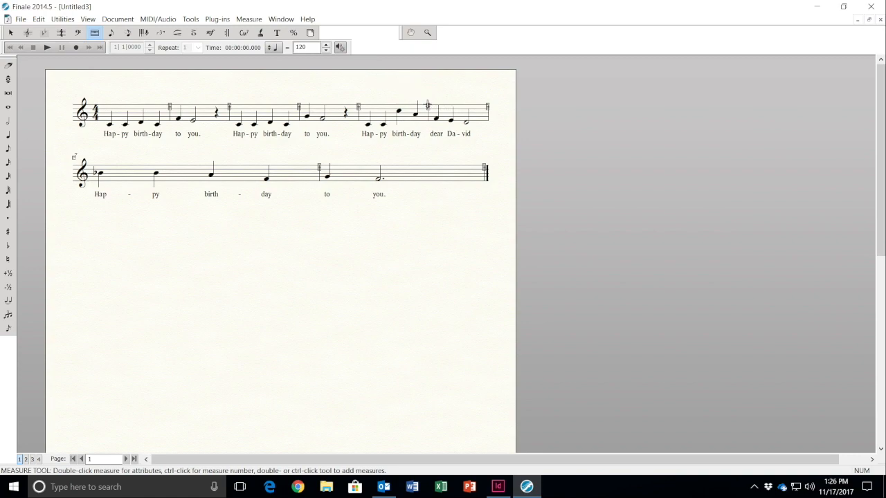
pyautogui.moveTo(427, 104); pyautogui.dragTo(554, 162)
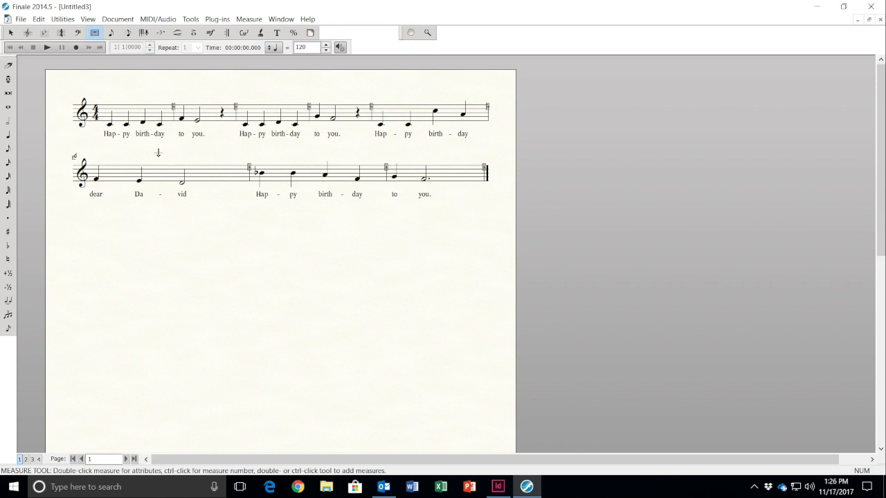
# Use the Graphics tool to select a rectangular export region around both systems of the score, including the lyrics
pyautogui.click(190, 19)
pyautogui.moveTo(228, 31)
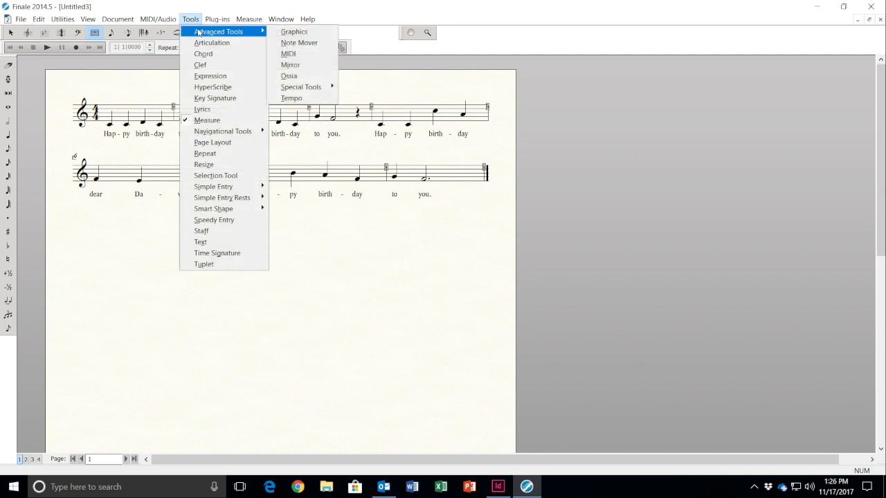
pyautogui.click(294, 32)
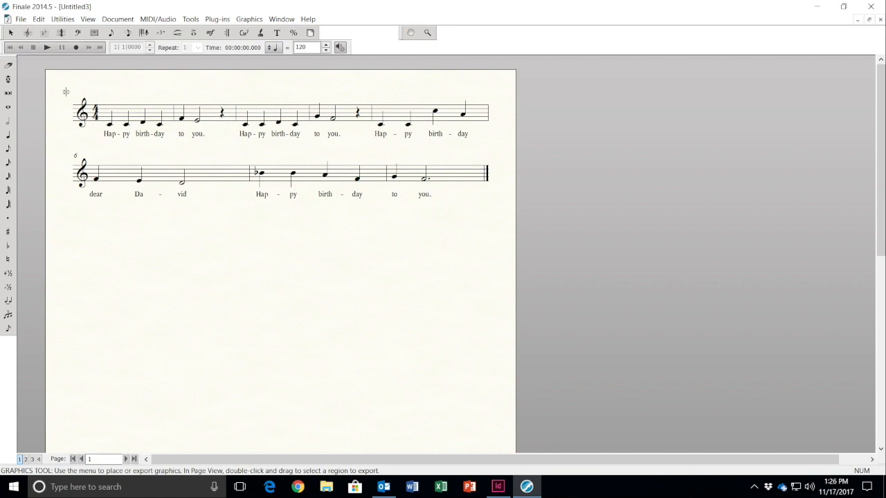
pyautogui.moveTo(66, 92); pyautogui.dragTo(491, 203)
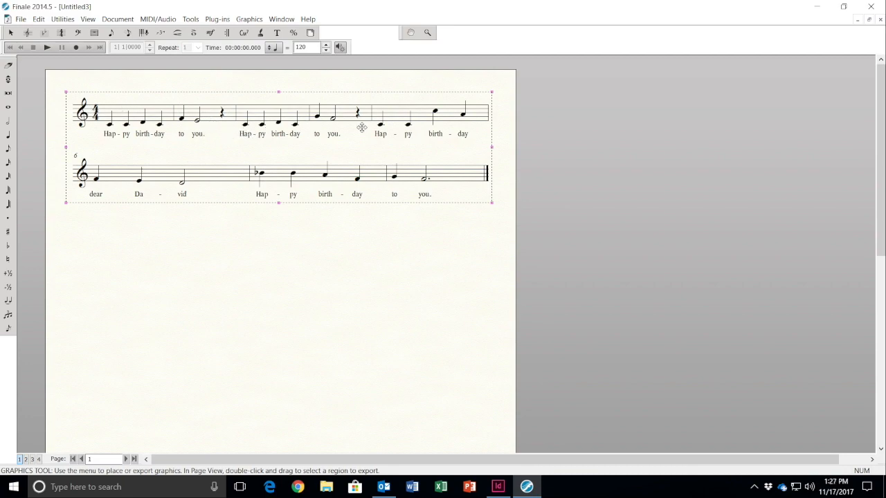
# Export the selected region as a TIFF at 300 resolution, with a prompt for the file name
pyautogui.click(249, 21)
pyautogui.click(256, 33)
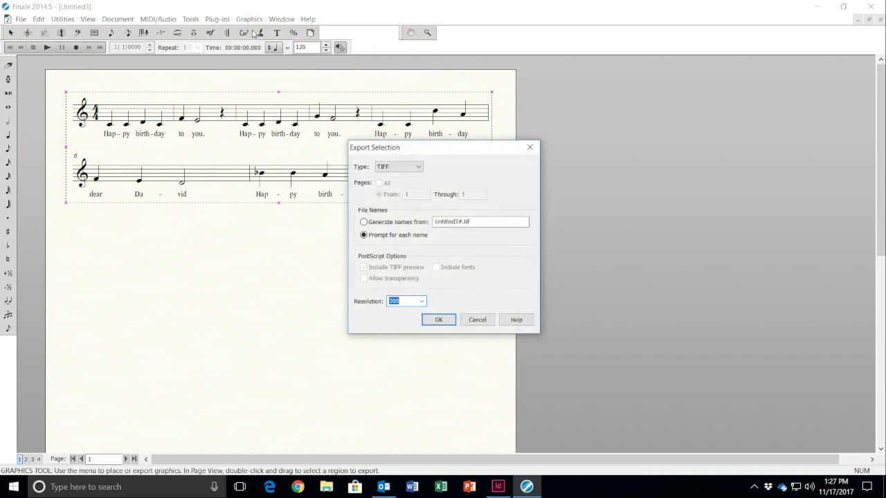
pyautogui.click(420, 169)
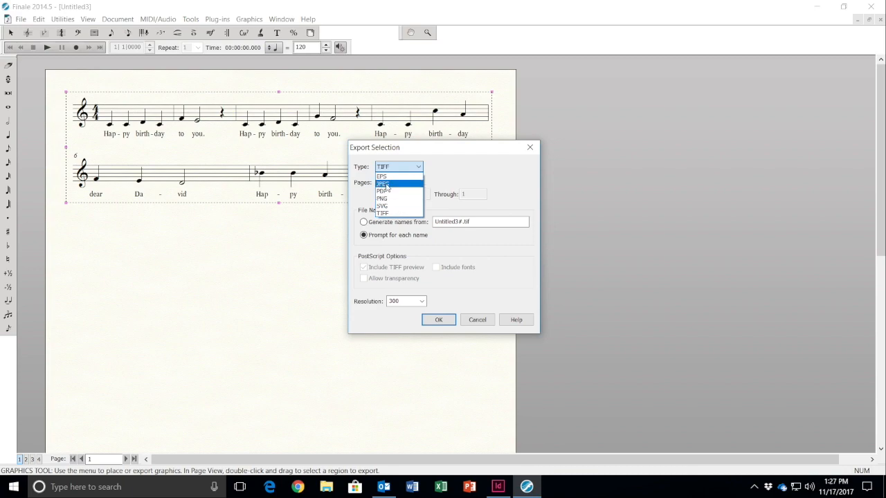
pyautogui.click(419, 168)
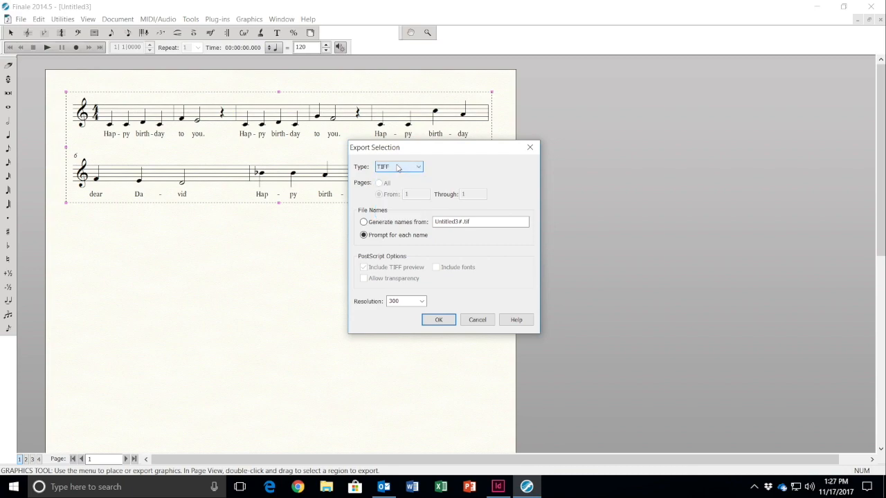
pyautogui.moveTo(424, 149); pyautogui.dragTo(654, 135)
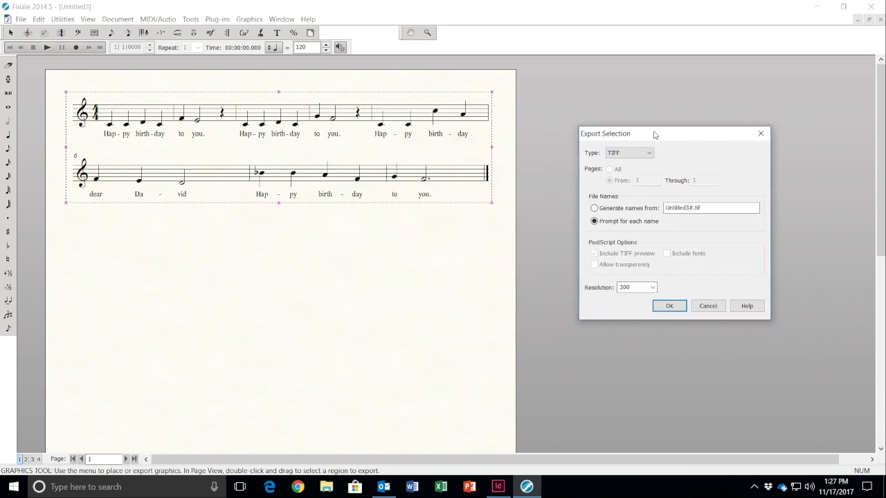
pyautogui.click(669, 308)
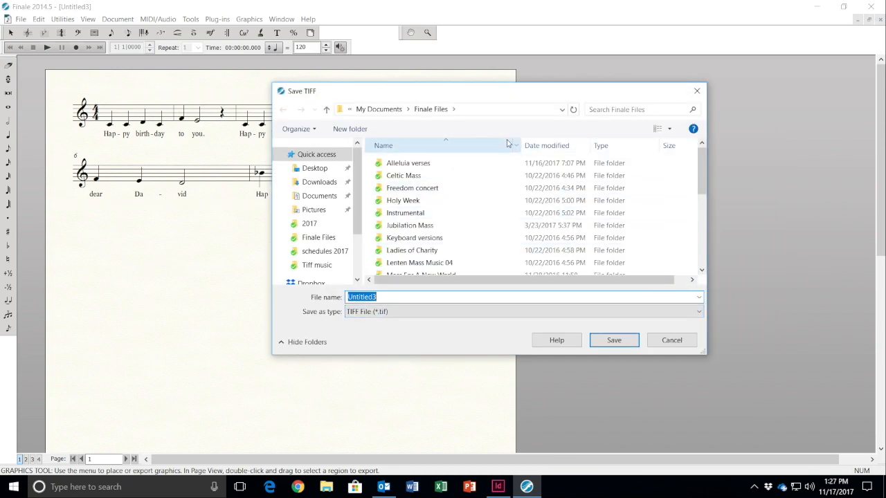
# Save the TIFF as "Happy Birthday" in the Tiff music folder inside My Documents > Tiff Music, and deselect the export region
pyautogui.click(379, 109)
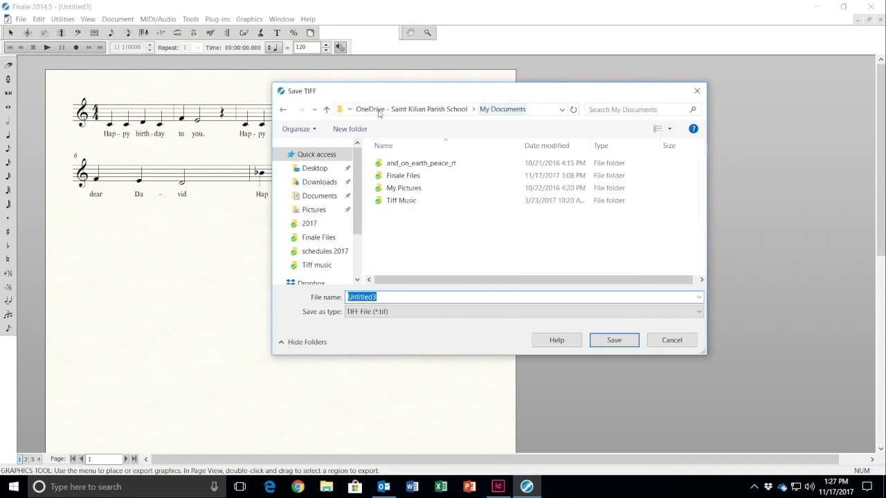
pyautogui.doubleClick(402, 201)
pyautogui.click(405, 264)
pyautogui.doubleClick(404, 264)
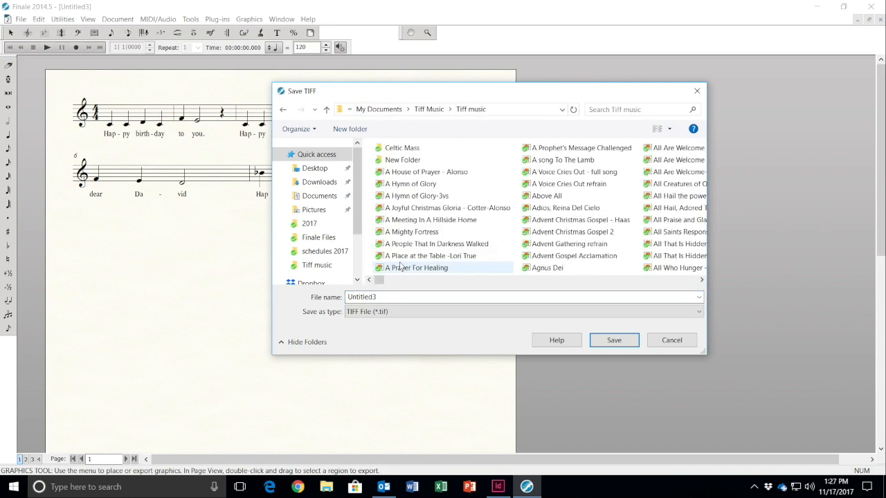
pyautogui.doubleClick(381, 297)
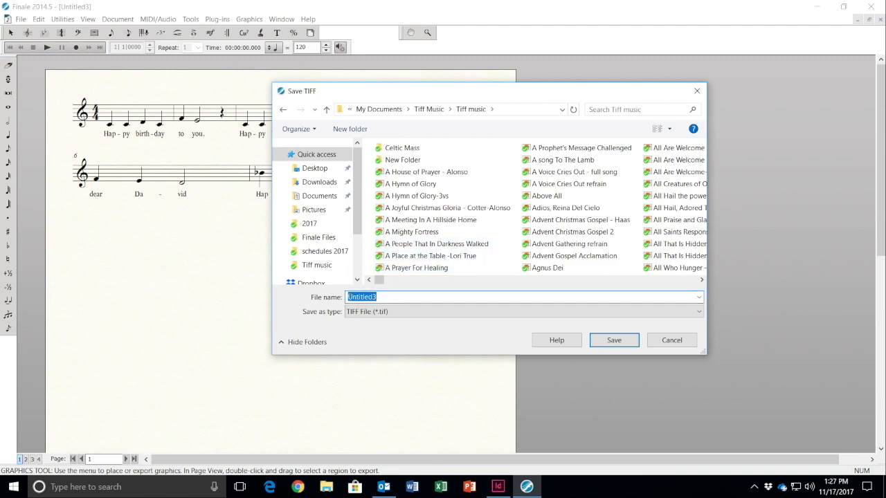
pyautogui.write('Happy Birthday')
pyautogui.click(621, 338)
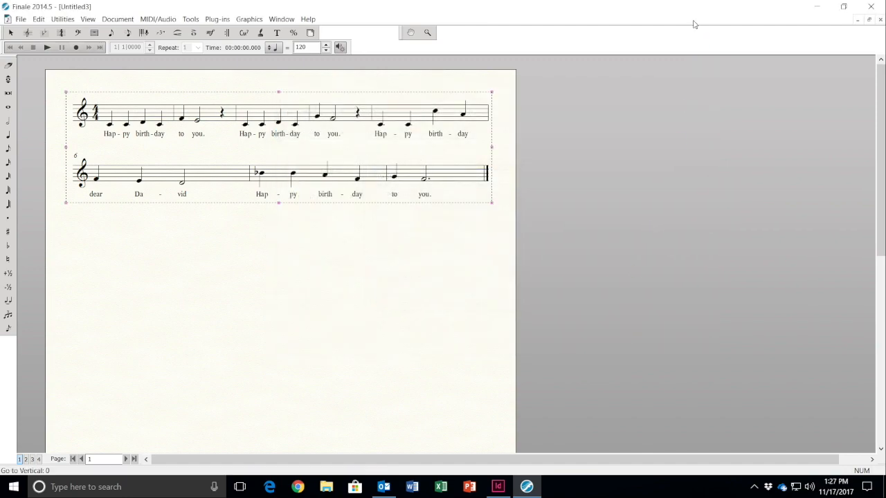
pyautogui.click(444, 312)
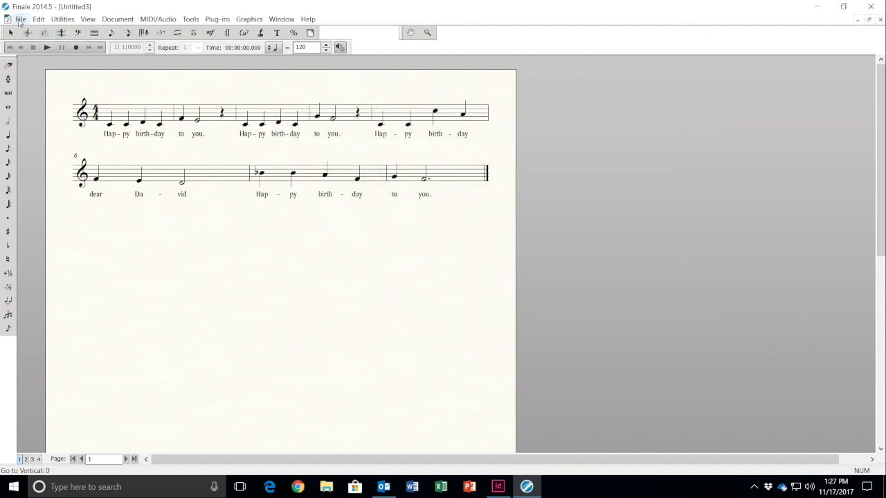
# Save the score as a Finale Notation File named "Happy birthday" in the Finale Files folder under My Documents
pyautogui.click(20, 19)
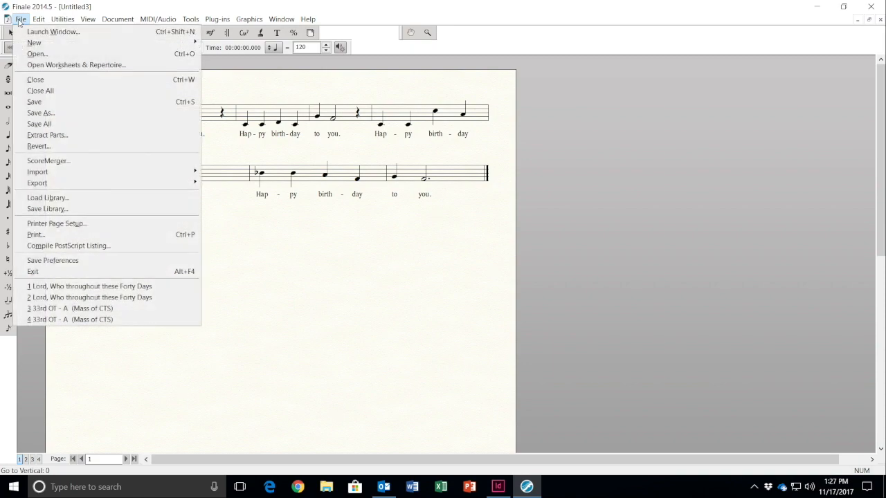
pyautogui.click(40, 112)
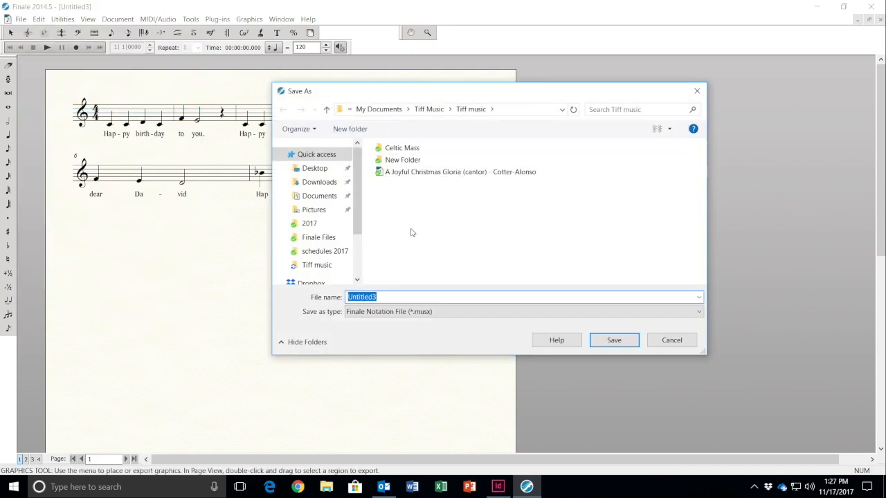
pyautogui.click(380, 110)
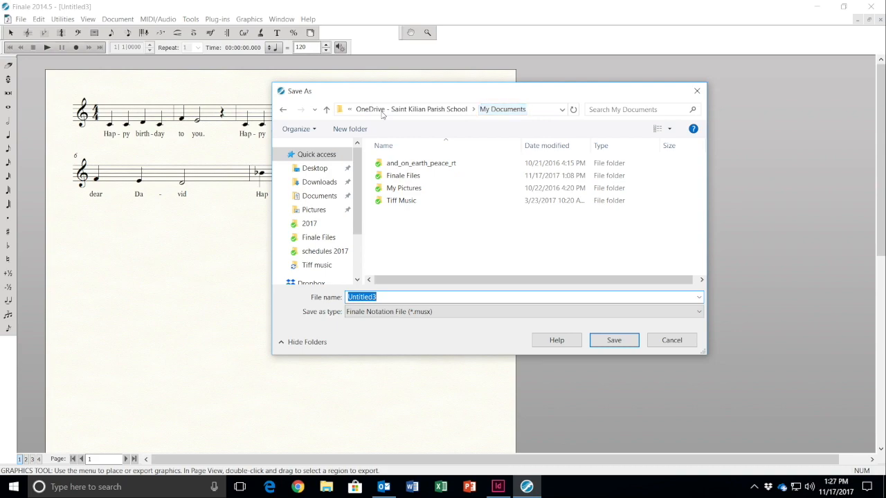
pyautogui.doubleClick(402, 176)
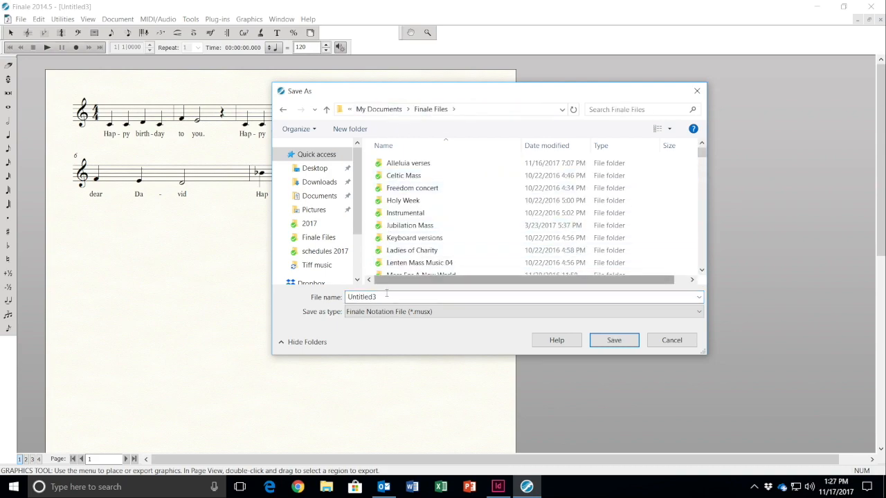
pyautogui.moveTo(382, 298); pyautogui.dragTo(339, 297)
pyautogui.write('Happy birthday')
pyautogui.press('Return')
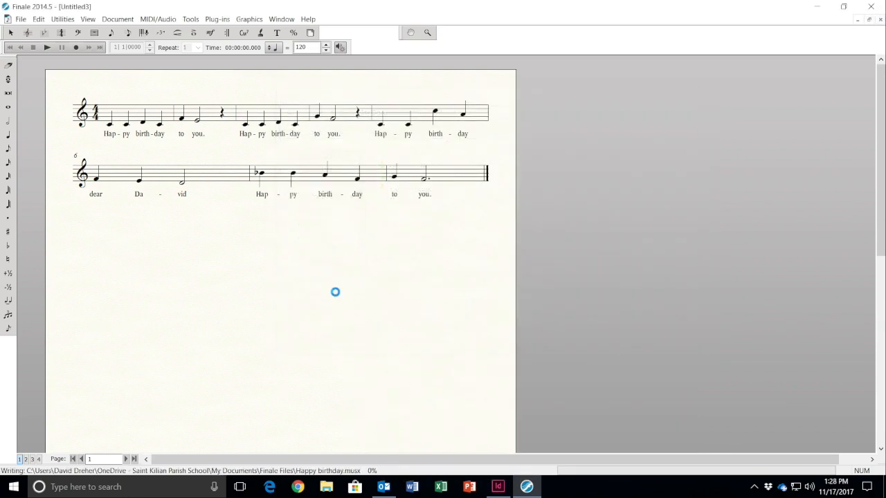